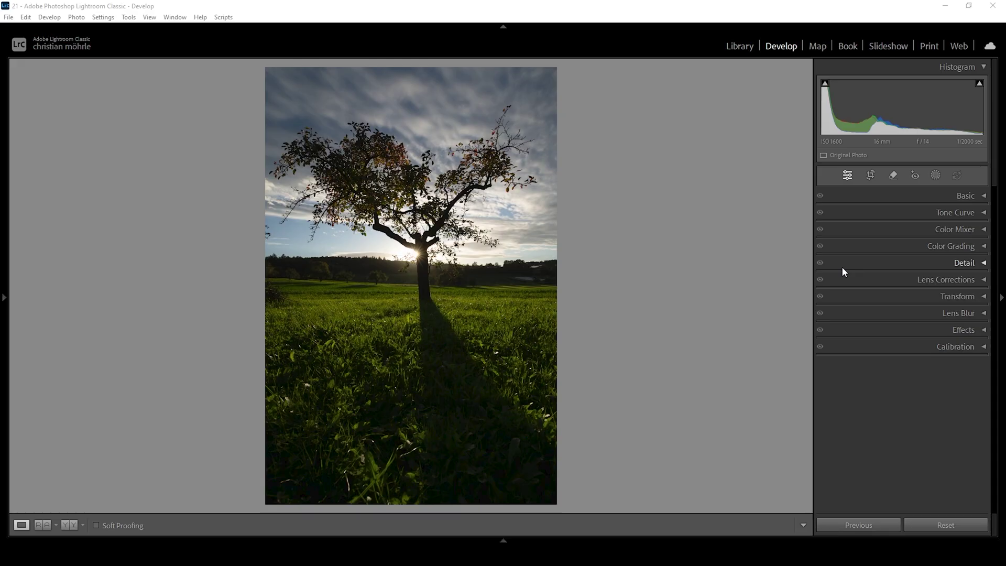
Expand the Basic panel to show the backlit tree photo's tone and colour controls
left_click(967, 196)
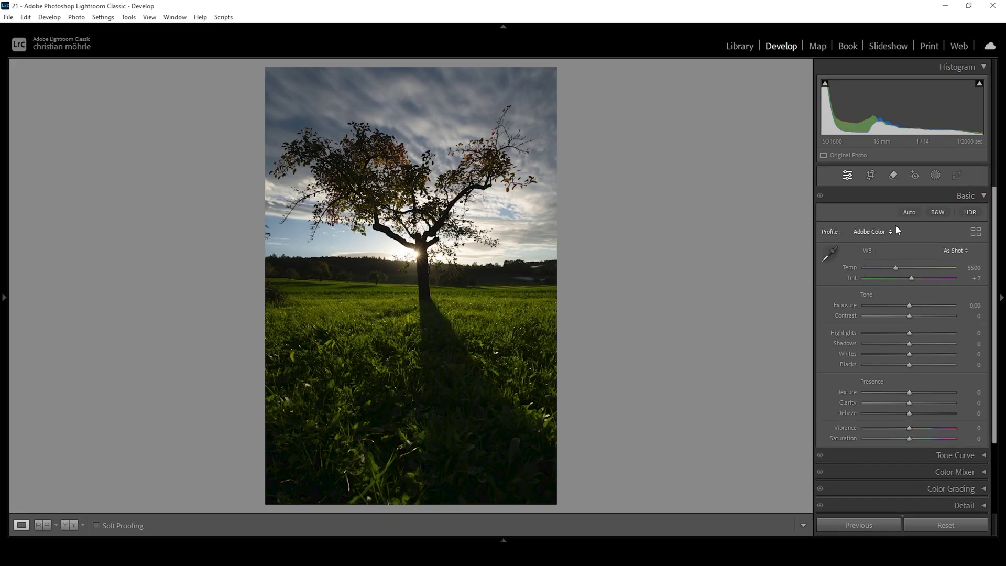
Change the Basic panel profile from Adobe Color to Adobe Standard
left_click(890, 232)
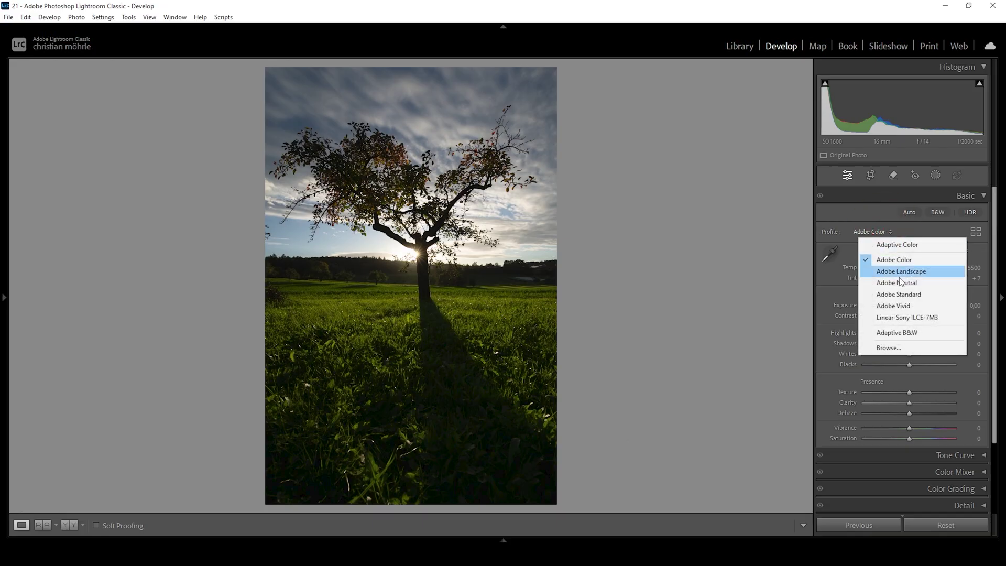
left_click(918, 295)
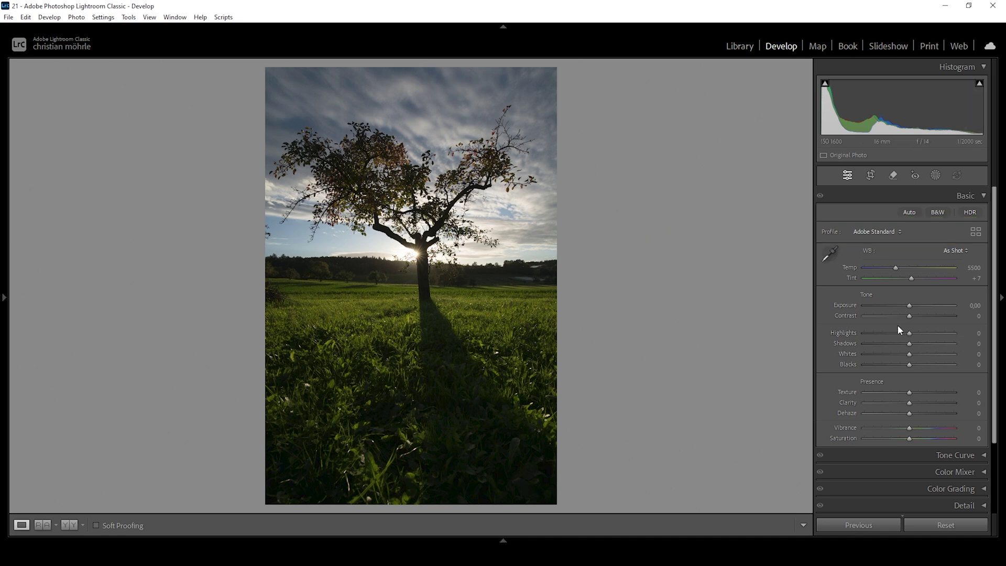
Set Exposure +1.70, Highlights -47 and Shadows +37 while checking the highlight clipping warning
left_click_drag(910, 306, 924, 305)
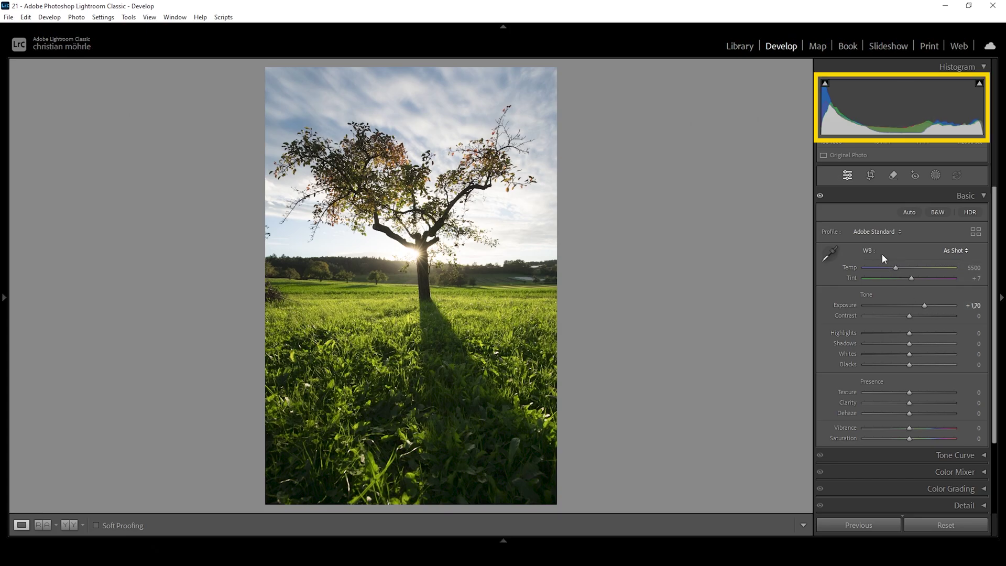
left_click(980, 84)
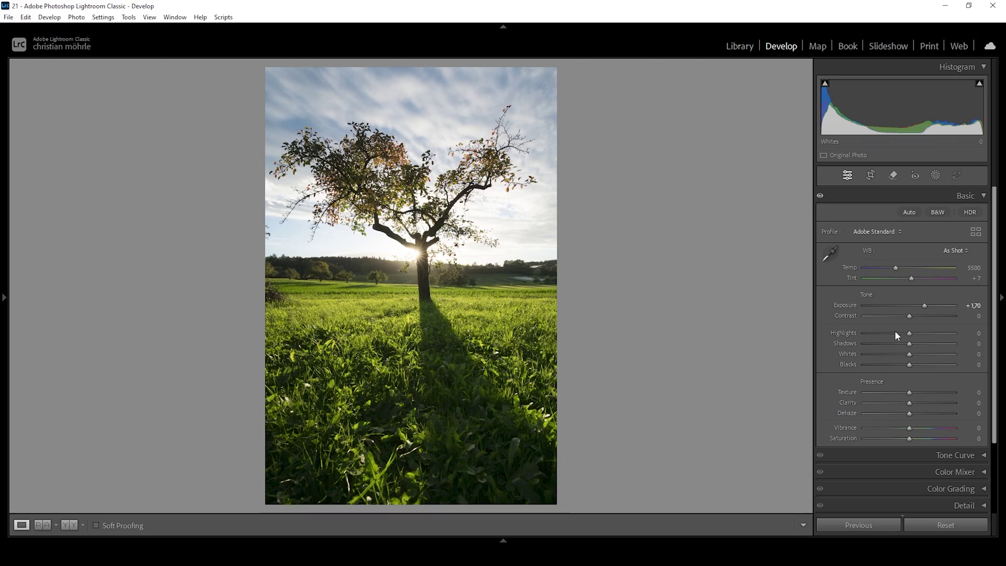
left_click_drag(908, 338, 888, 338)
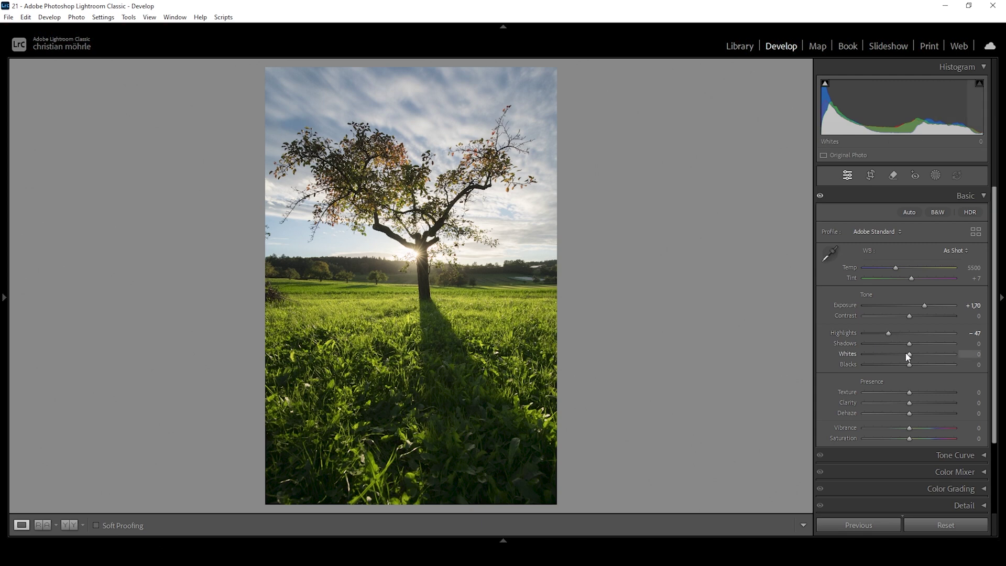
left_click_drag(910, 344, 929, 349)
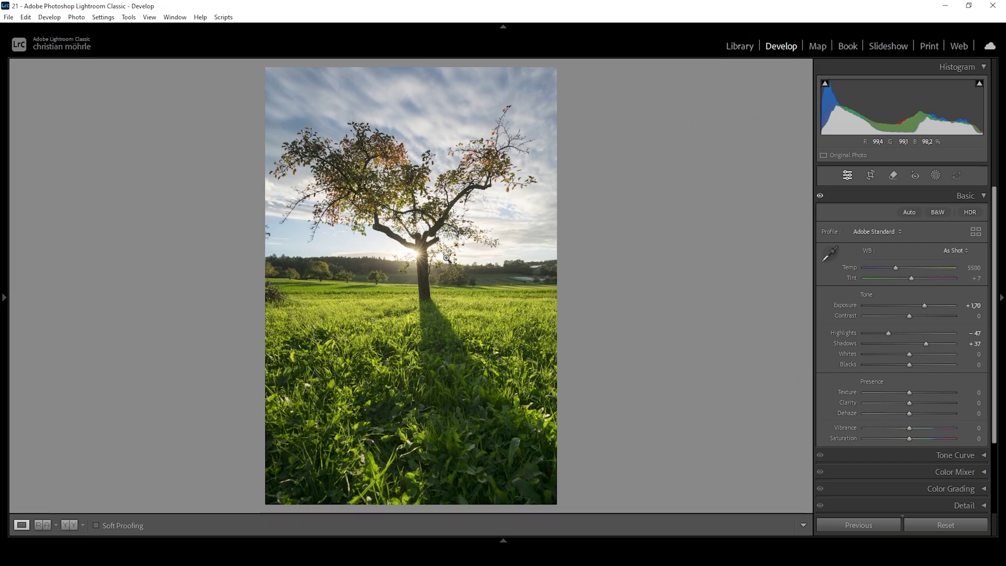
Lift Blacks to +43 and raise Whites to +7
left_click_drag(912, 364, 930, 364)
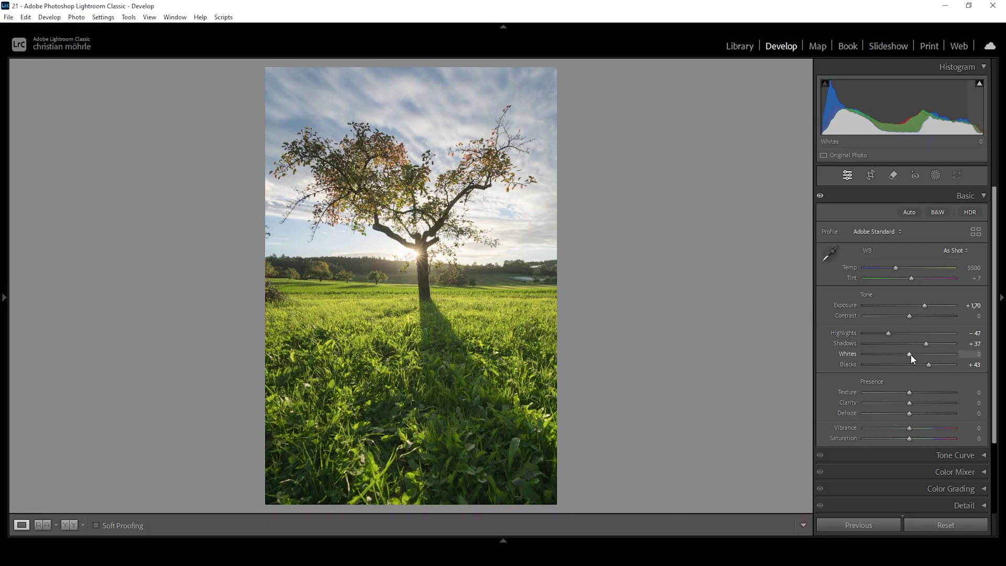
left_click_drag(911, 354, 914, 354)
Warm Temp to 5850, set Clarity -5 and Dehaze -3, then view Before/After
left_click_drag(896, 269, 899, 270)
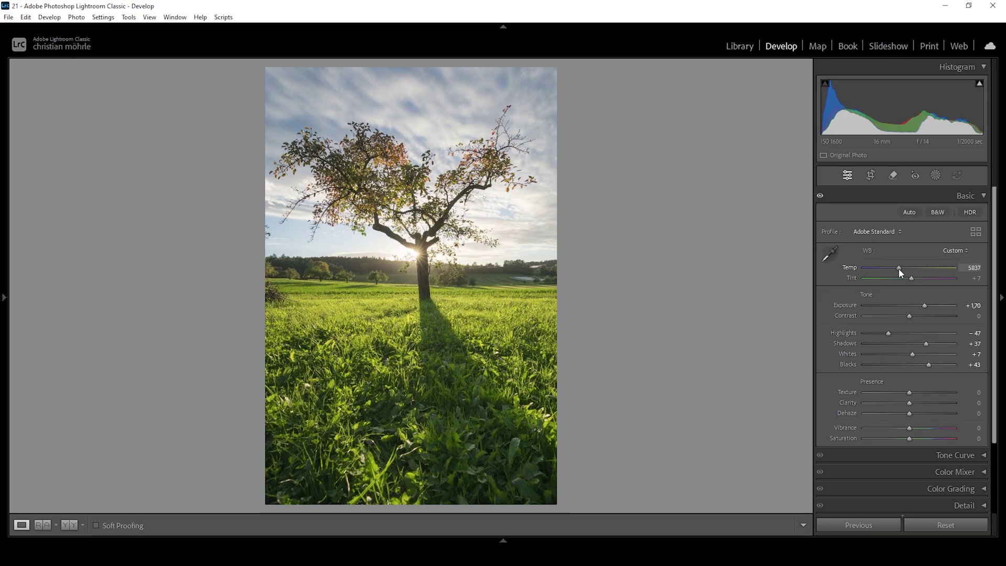
left_click_drag(900, 271, 900, 271)
left_click_drag(909, 404, 911, 408)
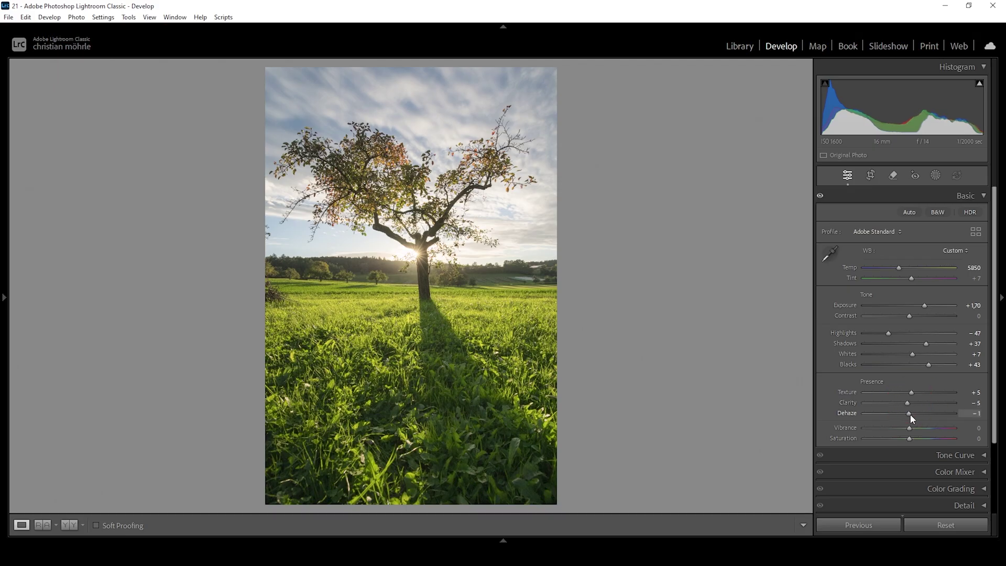
left_click_drag(910, 414, 908, 414)
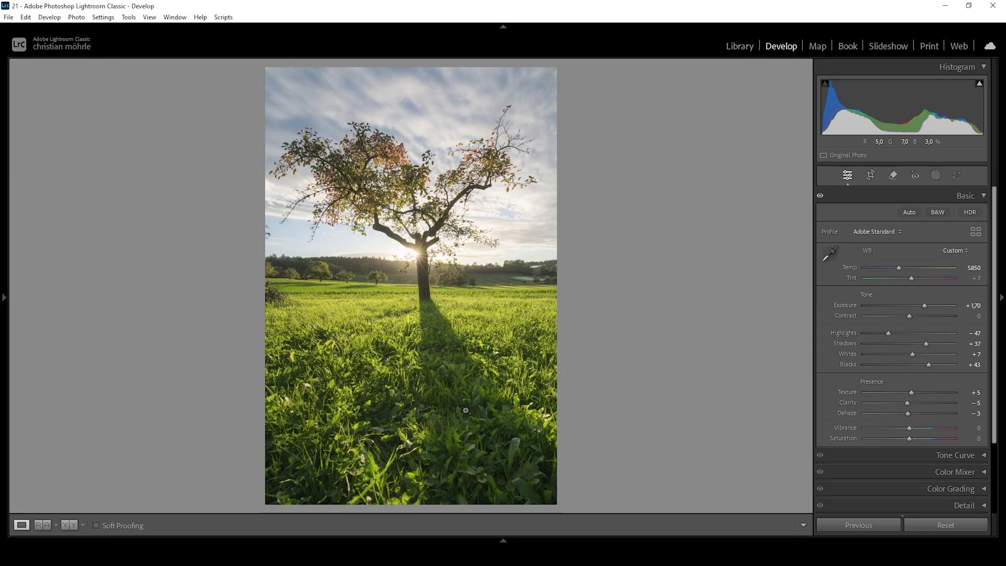
key("y")
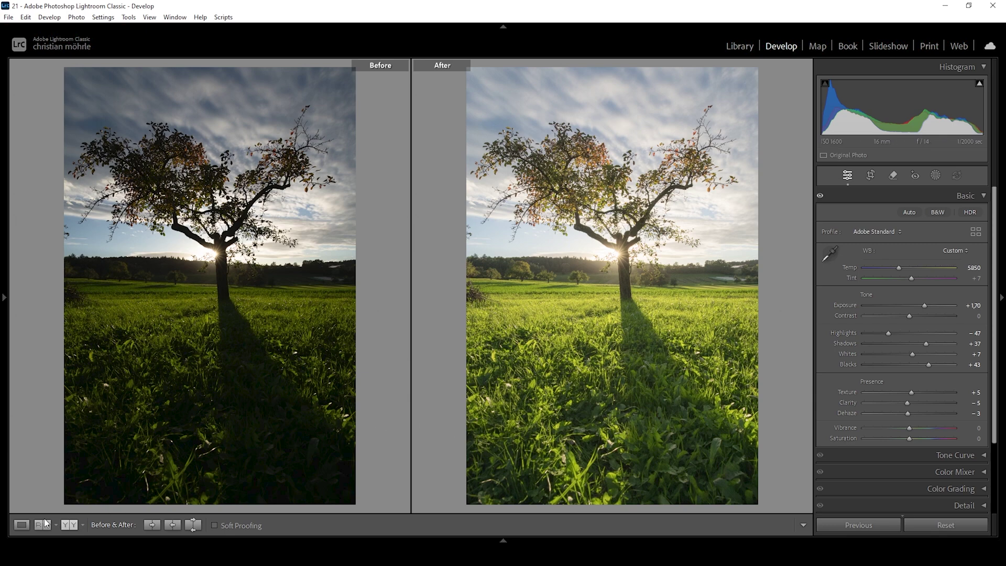
Return to the single Loupe view and bring up the masking tools
left_click(23, 525)
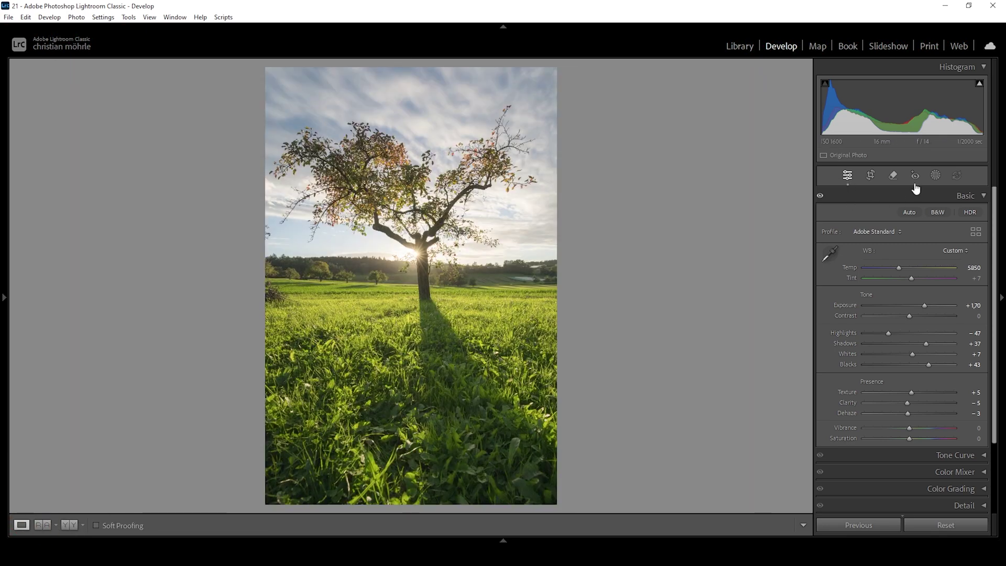
left_click(934, 176)
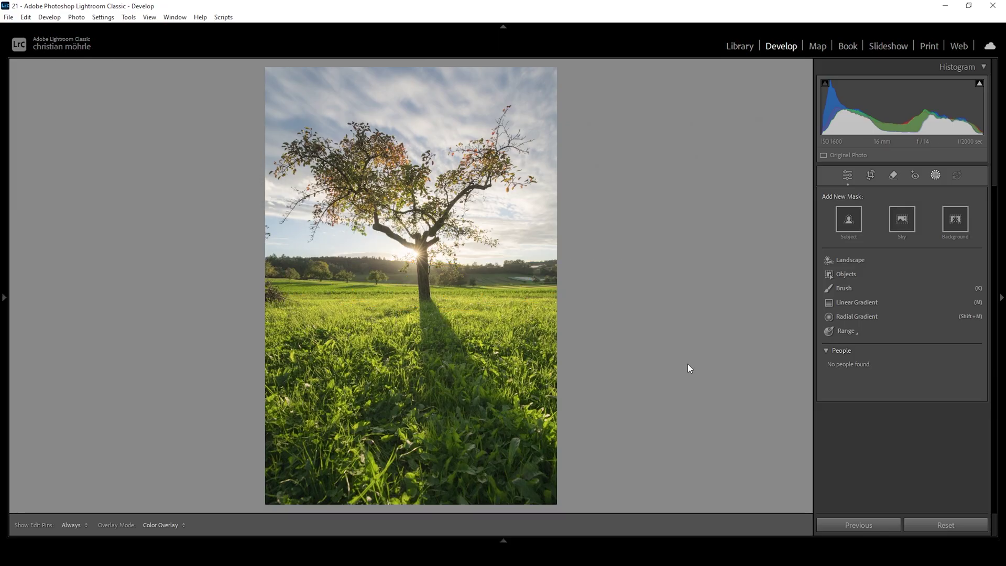
Draw a linear gradient from the sky to the horizon and subtract the detected subject
left_click(872, 302)
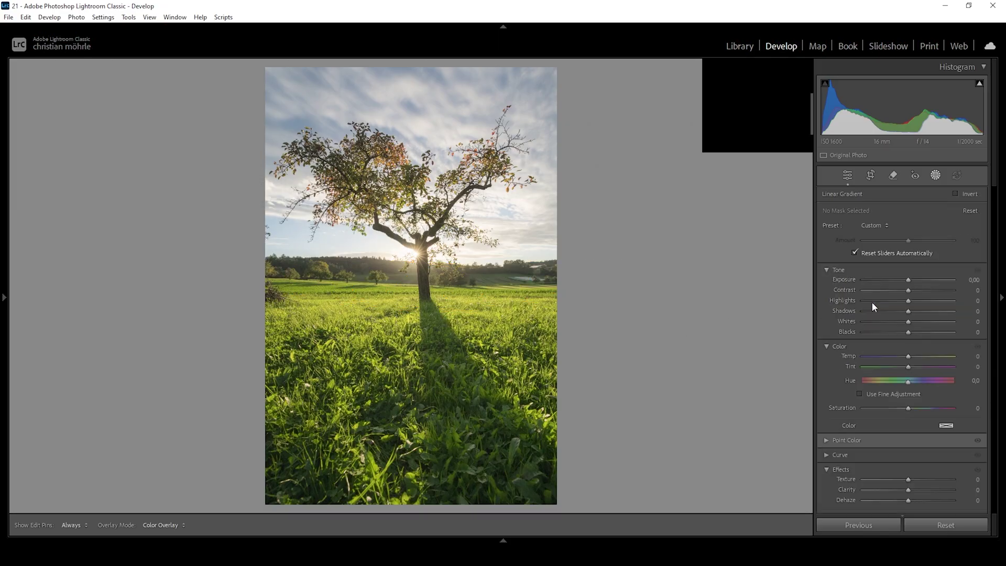
left_click_drag(401, 275, 401, 312)
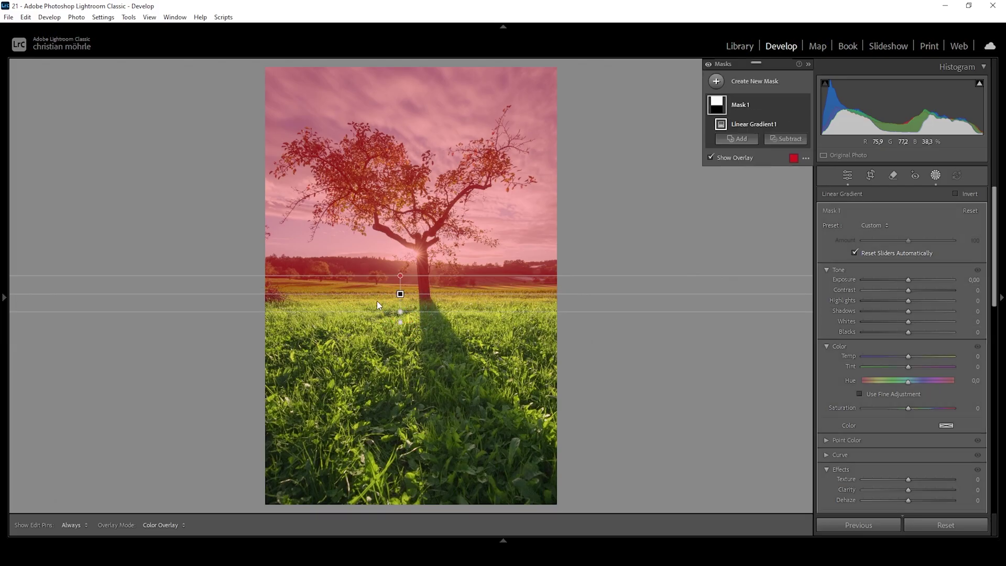
left_click_drag(397, 276, 398, 266)
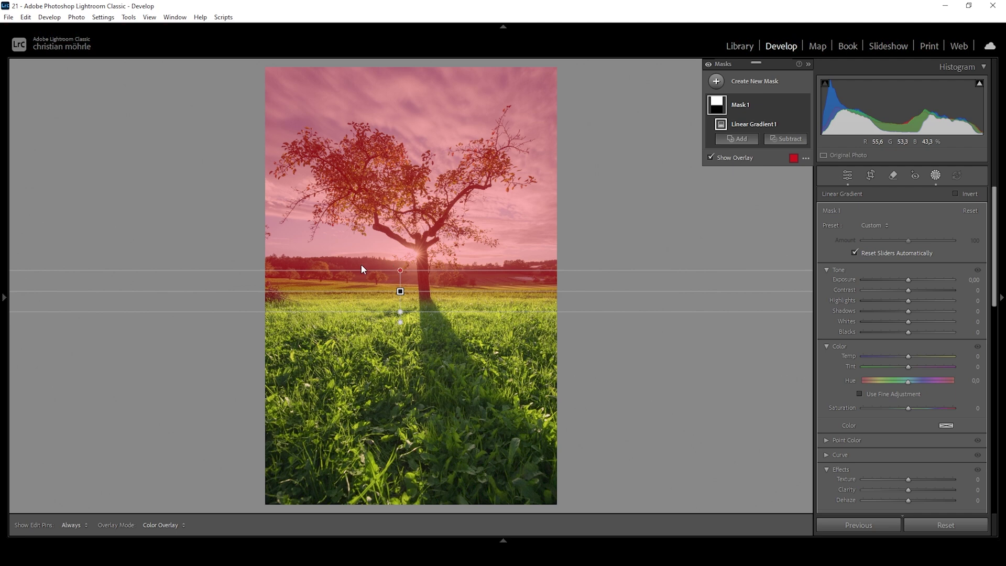
left_click(786, 139)
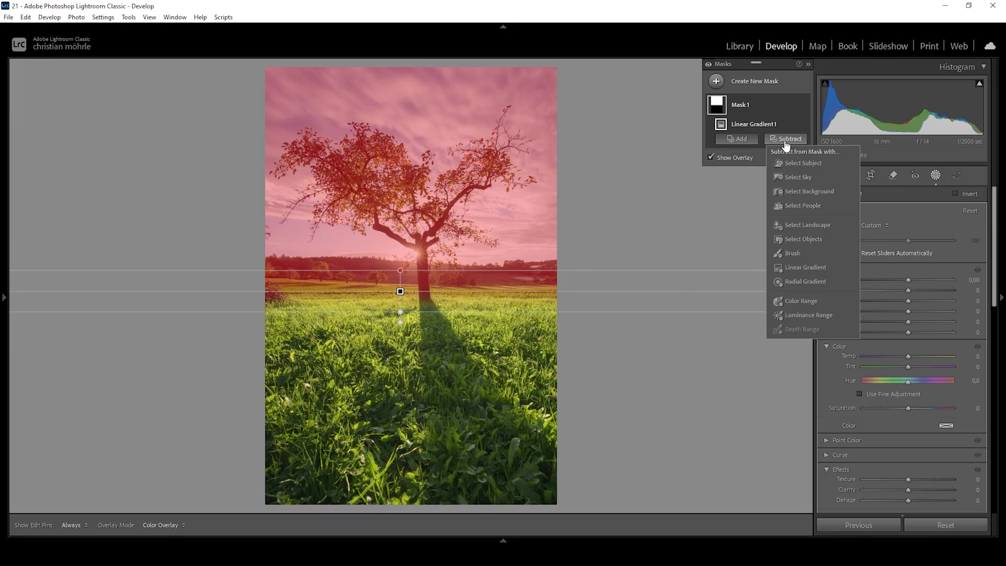
left_click(794, 160)
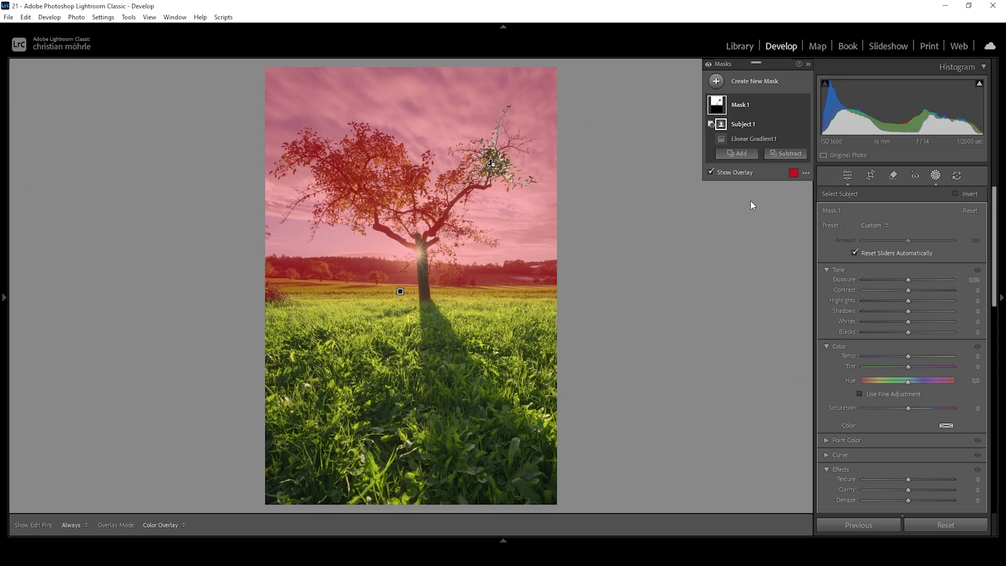
left_click(787, 153)
Subtract the sky, then brush-erase the mask from the tree branches and canopy at size 8
left_click(789, 193)
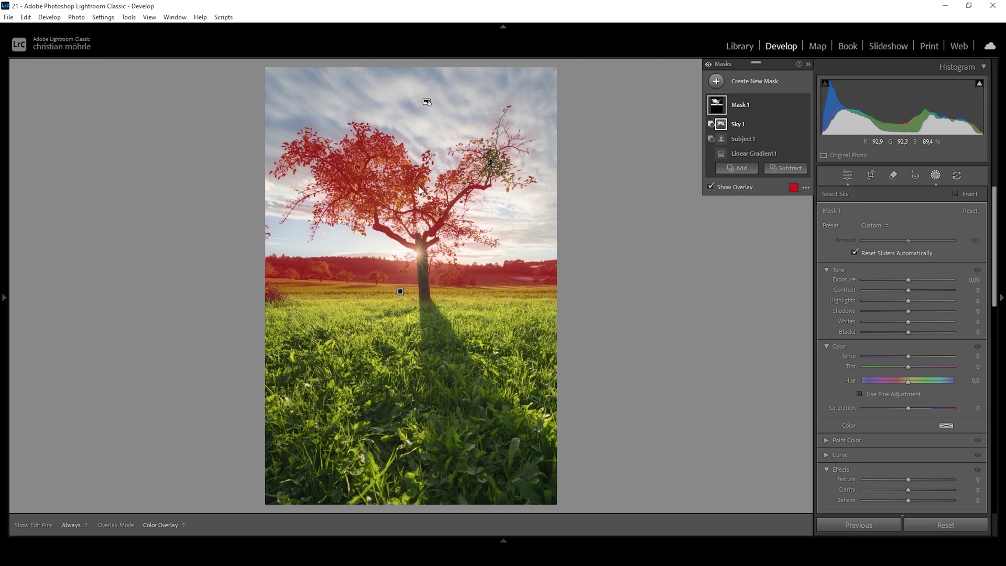
left_click(786, 168)
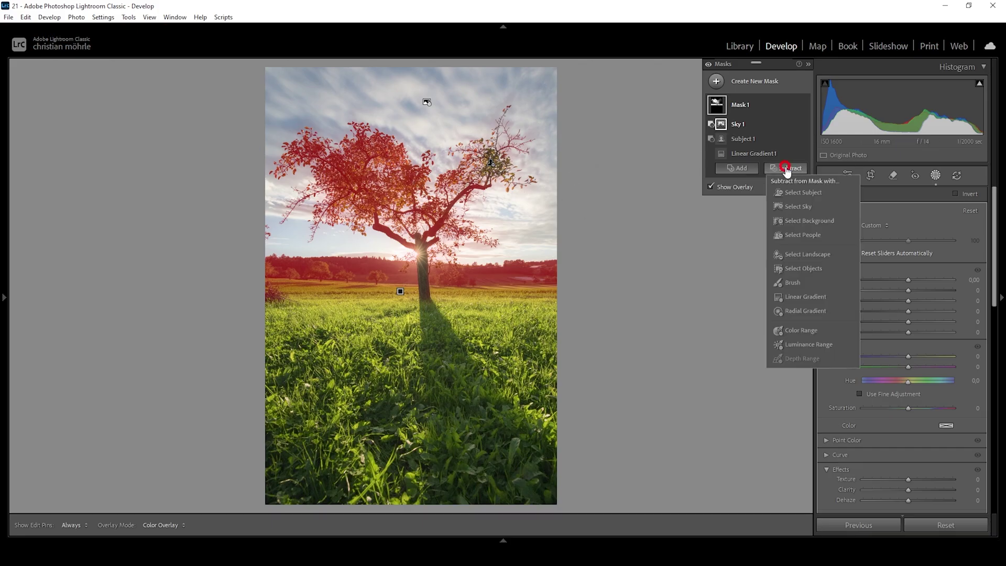
left_click(805, 283)
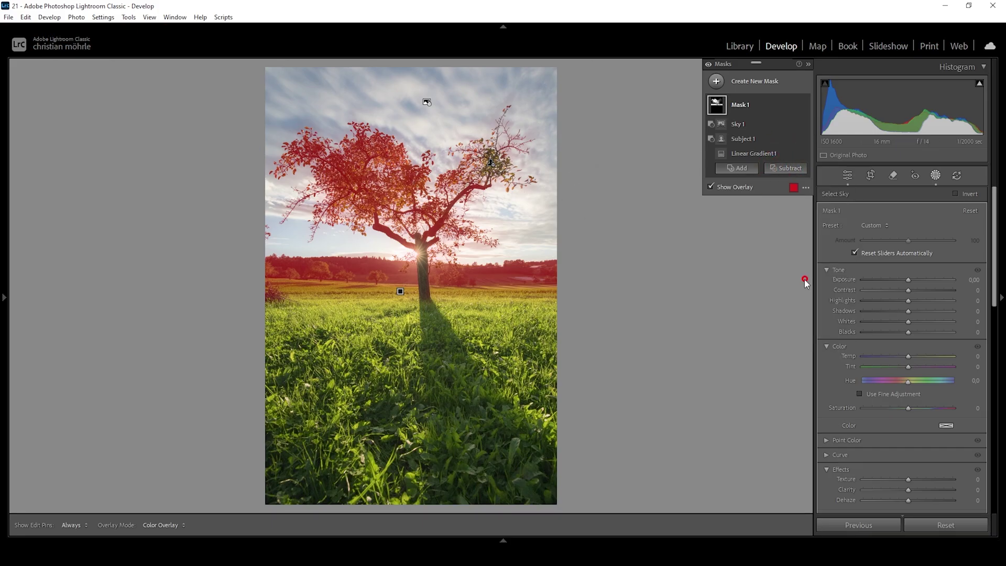
mouse_move(277, 235)
left_mouse_down()
mouse_move(317, 216)
mouse_move(315, 204)
mouse_move(375, 192)
left_mouse_up()
key("bracketright")
mouse_move(273, 172)
left_mouse_down()
mouse_move(340, 152)
mouse_move(335, 126)
mouse_move(398, 141)
mouse_move(443, 218)
mouse_move(403, 240)
mouse_move(446, 236)
mouse_move(427, 238)
left_mouse_up()
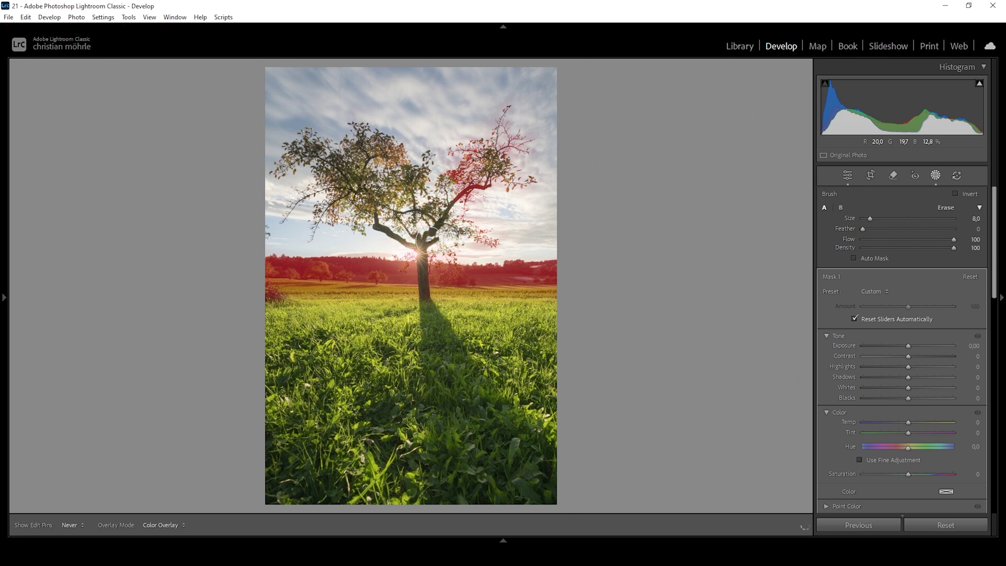
key("h")
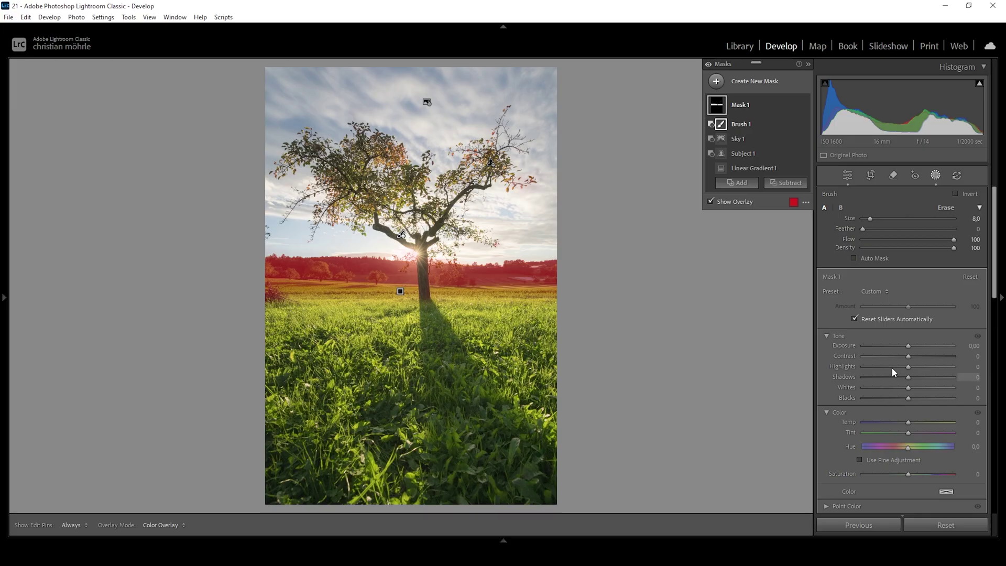
Set Mask 1's Exposure to 1.00, Blacks to +24 and Dehaze to -14
left_click_drag(910, 352, 923, 353)
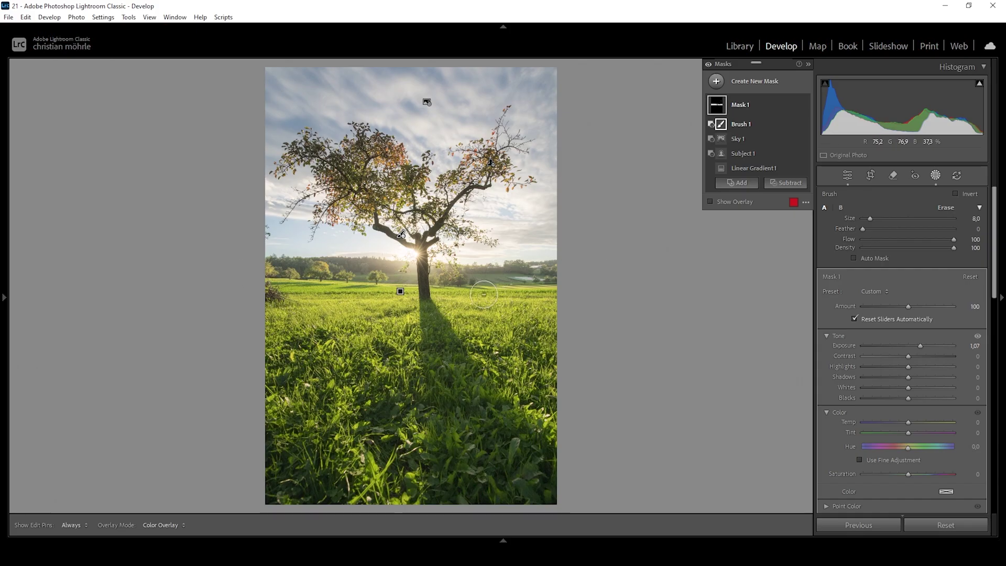
left_click_drag(856, 346, 853, 347)
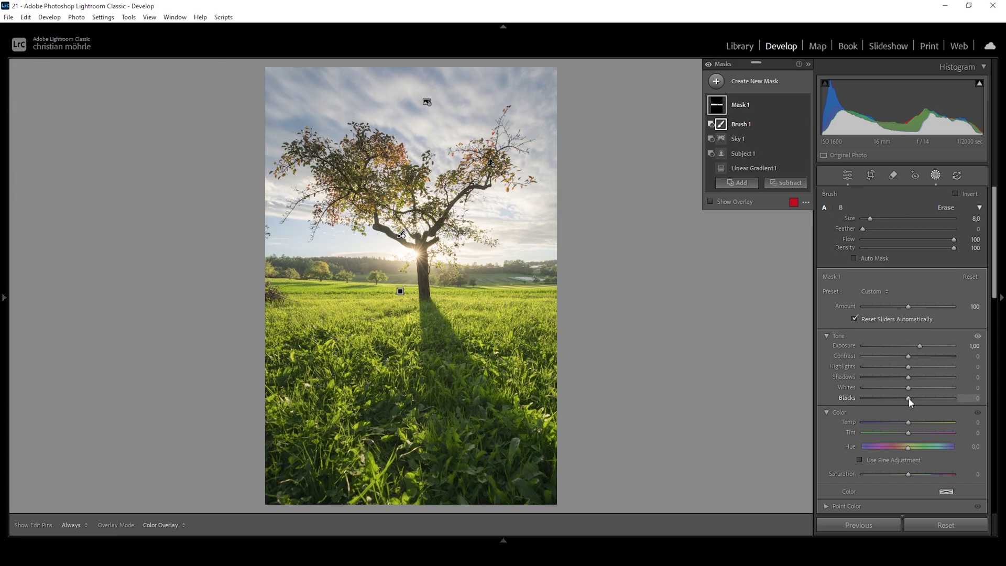
left_click_drag(909, 398, 911, 399)
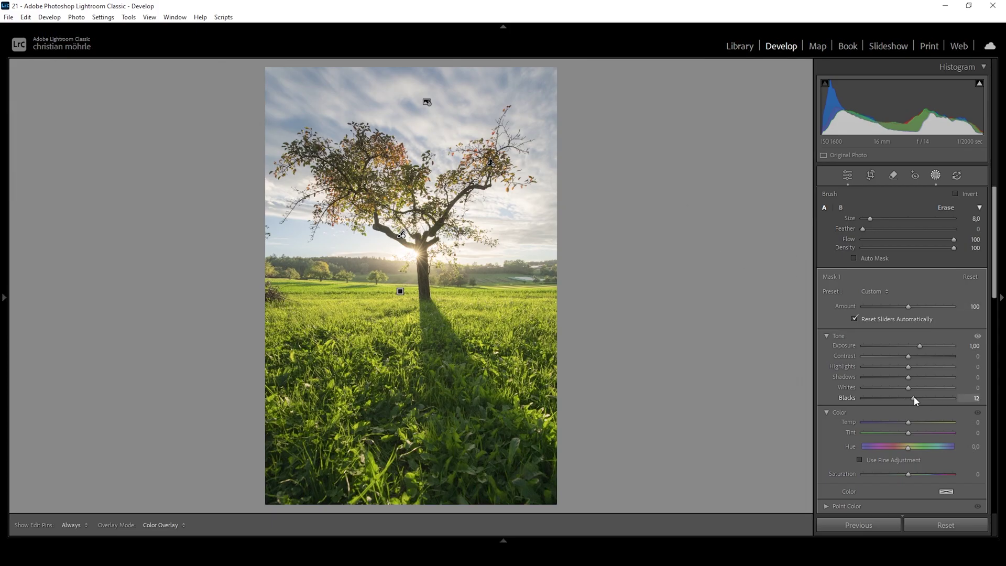
left_click_drag(920, 397, 920, 396)
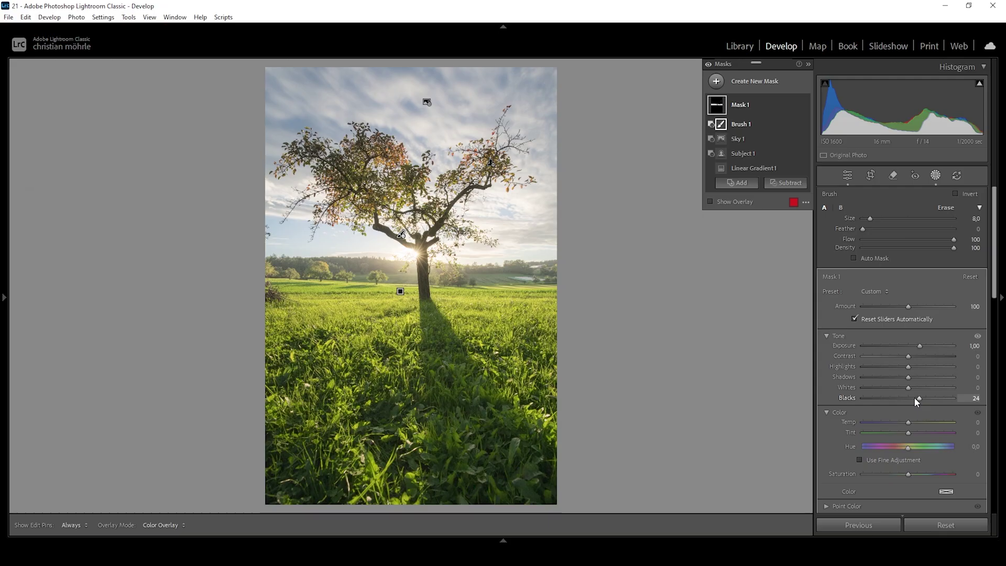
left_click_drag(995, 266, 994, 328)
left_click_drag(908, 381, 905, 385)
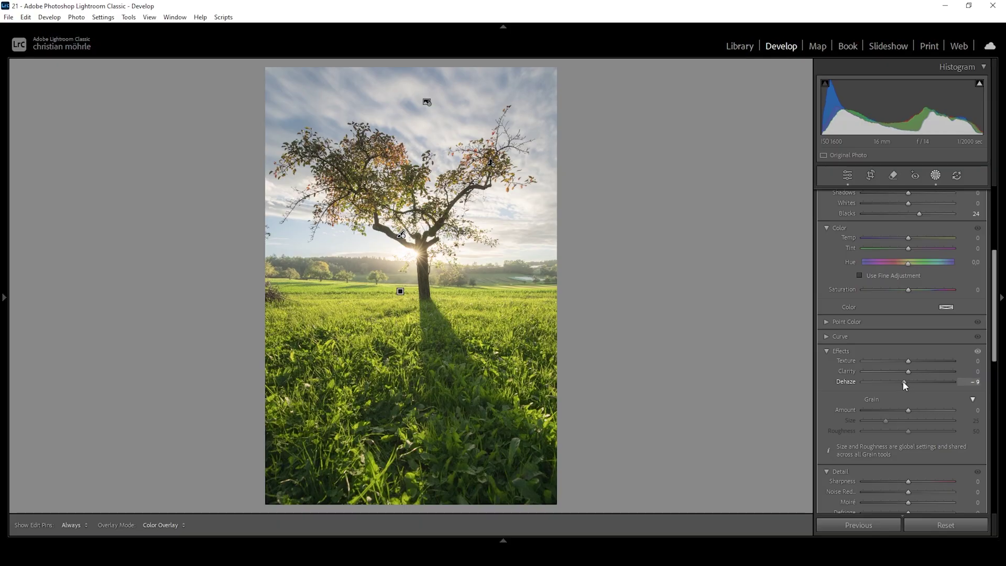
left_click_drag(903, 385, 901, 386)
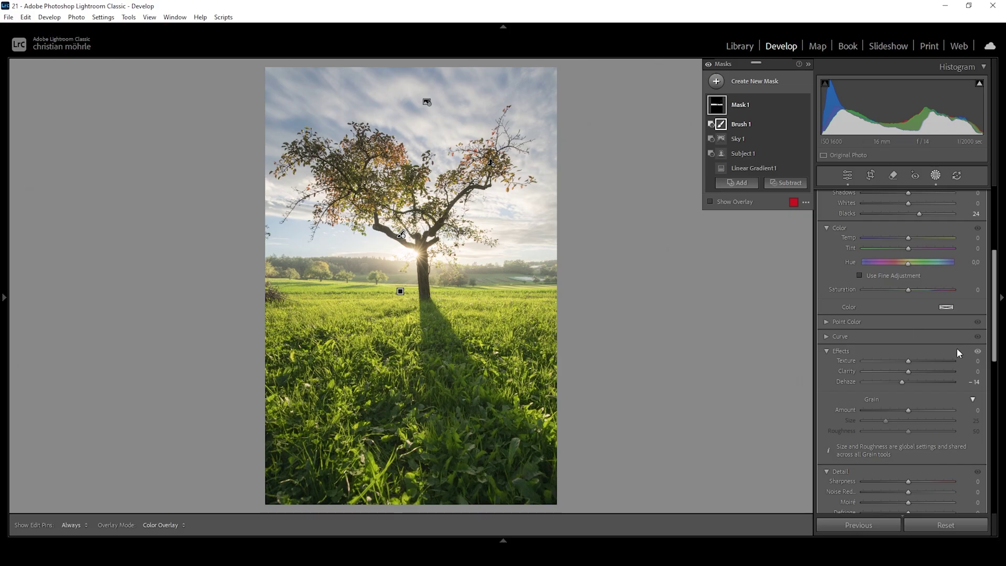
Warm Mask 1 to Temp 64 and toggle it off and on to compare
left_click_drag(909, 237, 923, 238)
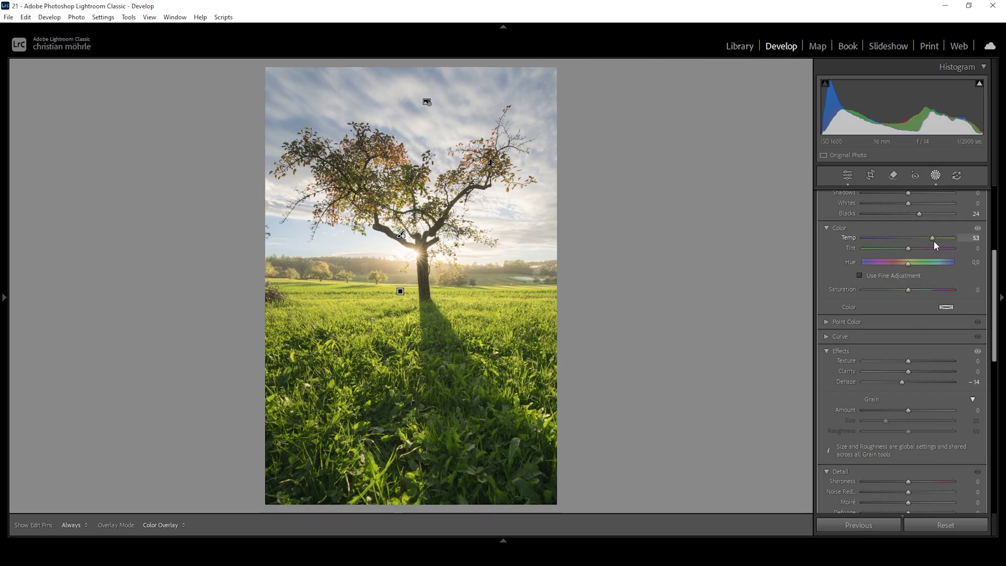
left_click_drag(939, 241, 941, 240)
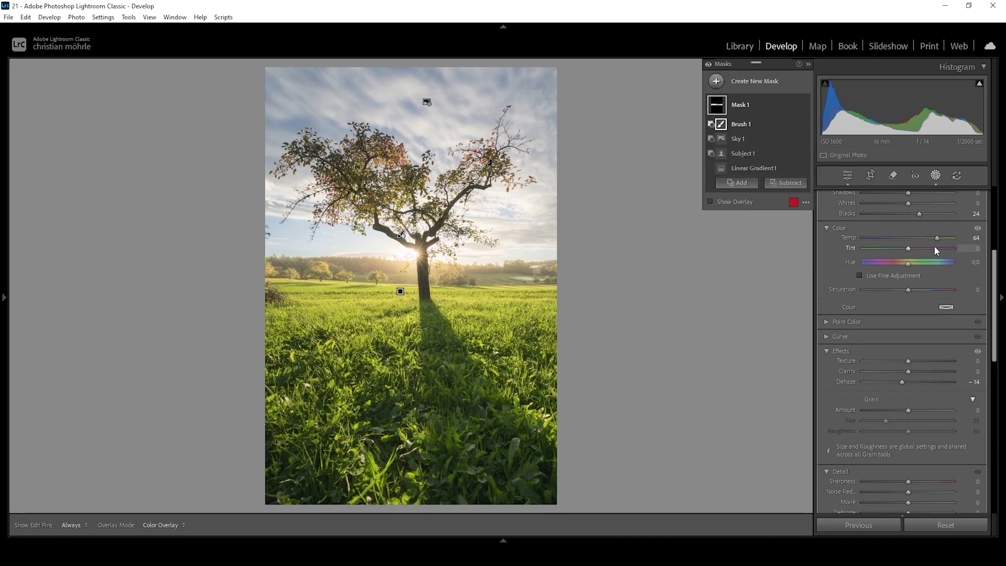
mouse_move(774, 105)
left_click(806, 105)
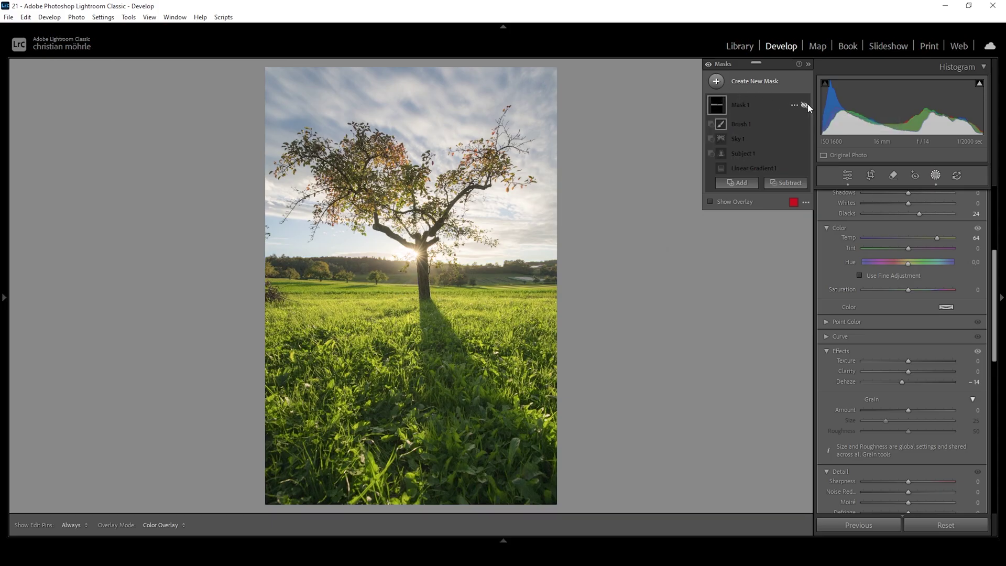
left_click(807, 105)
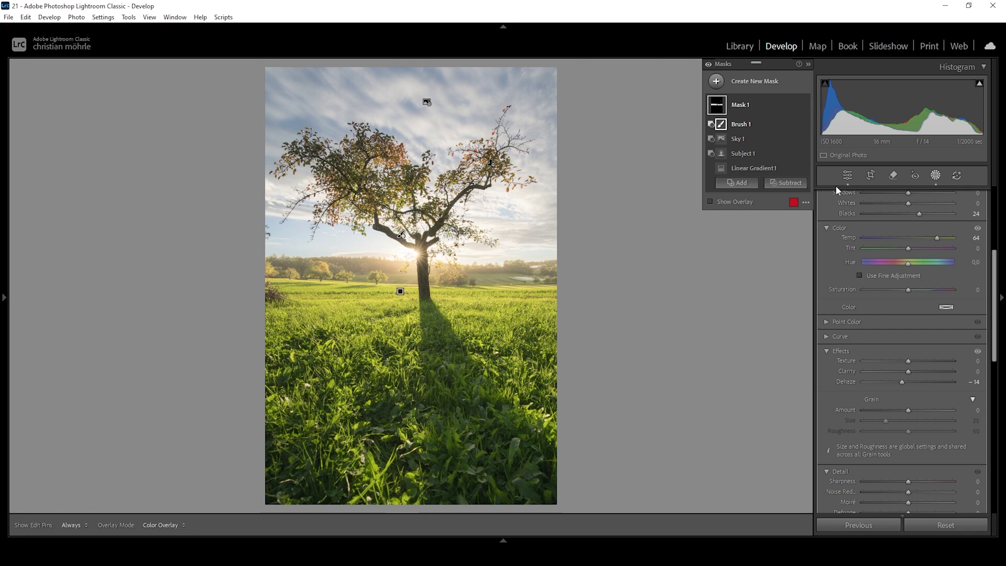
Create a Select Sky mask and subtract a linear gradient fading it toward the horizon
left_click(712, 84)
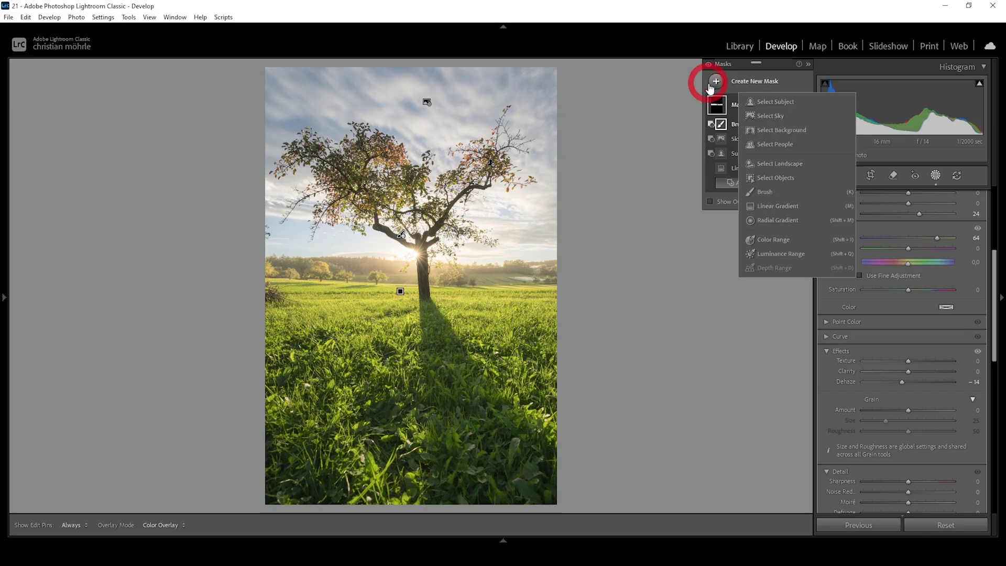
left_click(780, 115)
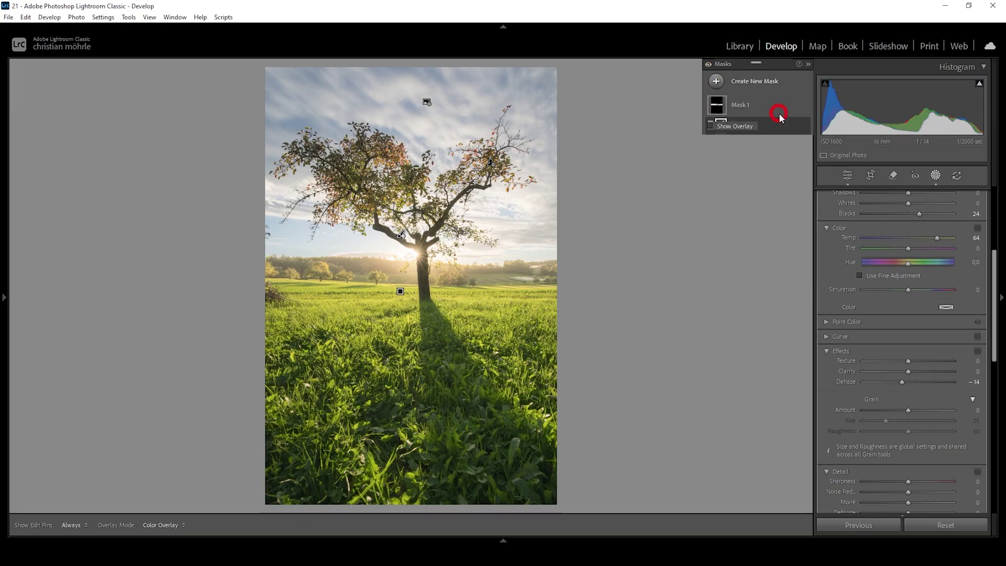
left_click(786, 139)
left_click(804, 250)
left_click_drag(424, 249, 424, 91)
left_click(424, 250)
left_click_drag(424, 91, 424, 72)
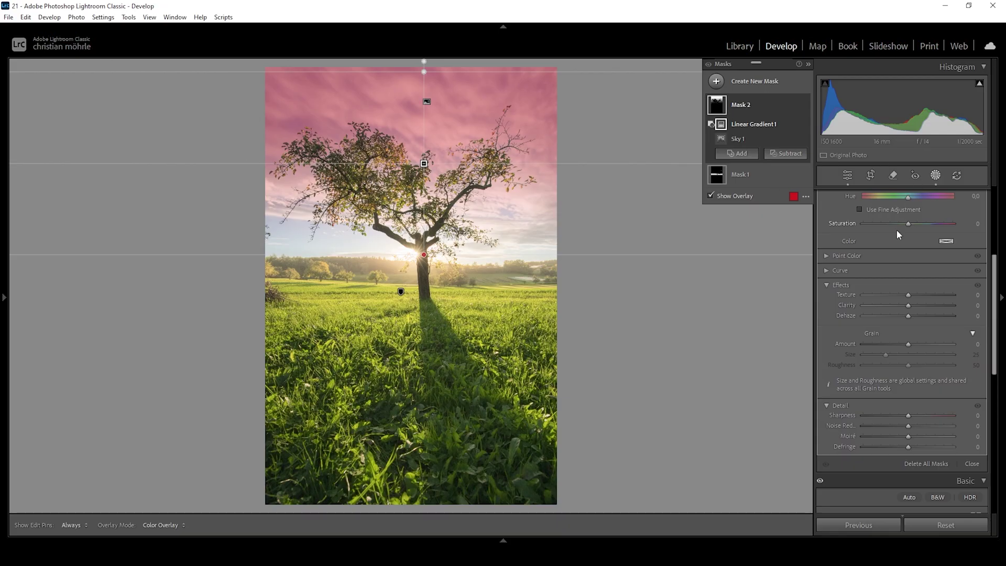
Give the sky mask Exposure -0.23, Contrast +47, Blacks -17 and Clarity +8
scroll(901, 297, "up", 2)
scroll(903, 296, "up", 2)
left_click_drag(908, 281, 918, 291)
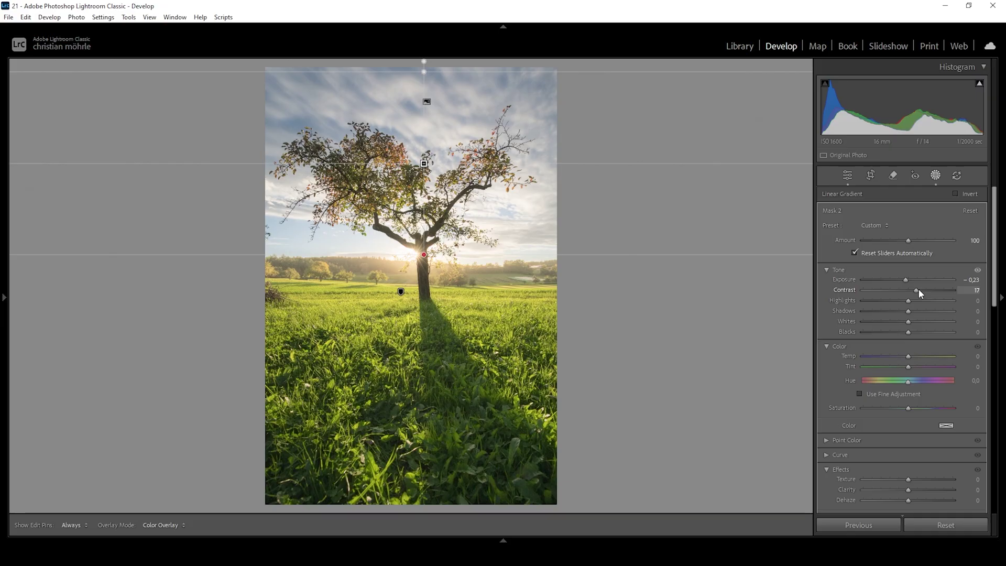
left_click_drag(919, 289, 924, 290)
left_click_drag(932, 289, 933, 288)
mouse_move(908, 332)
left_mouse_down()
mouse_move(901, 330)
mouse_move(915, 352)
left_mouse_up()
scroll(989, 438, "down", 3)
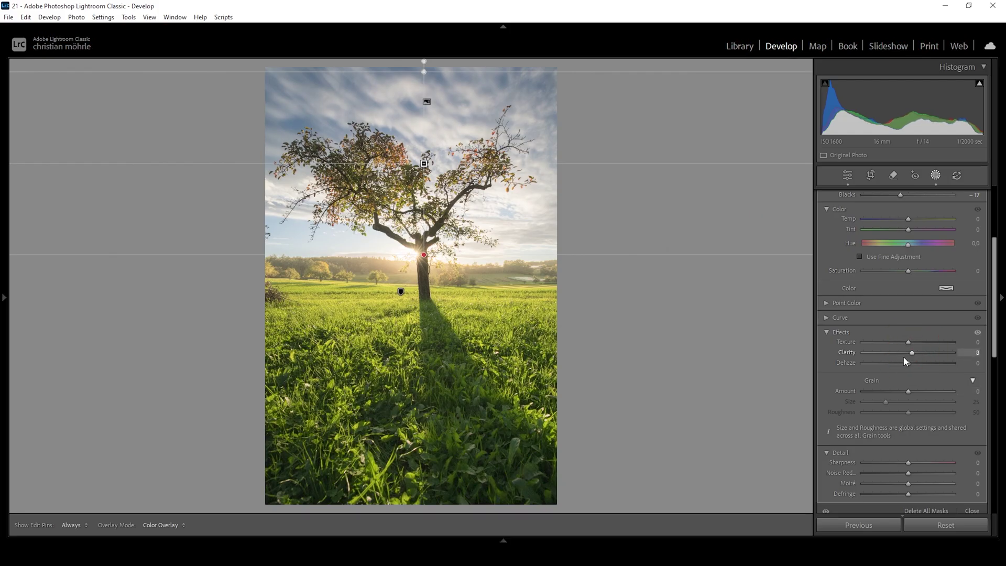
left_click_drag(903, 356, 901, 358)
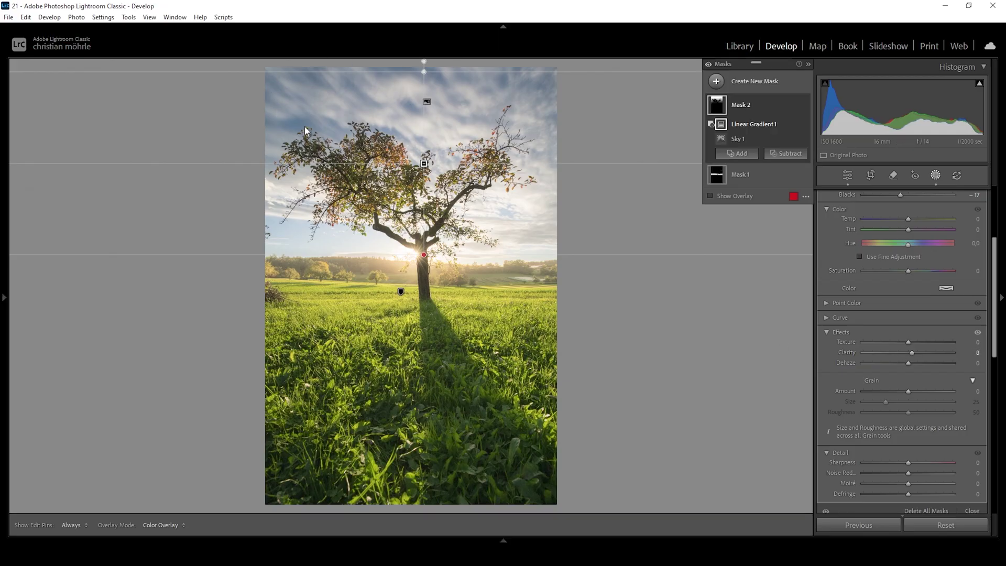
left_click(726, 84)
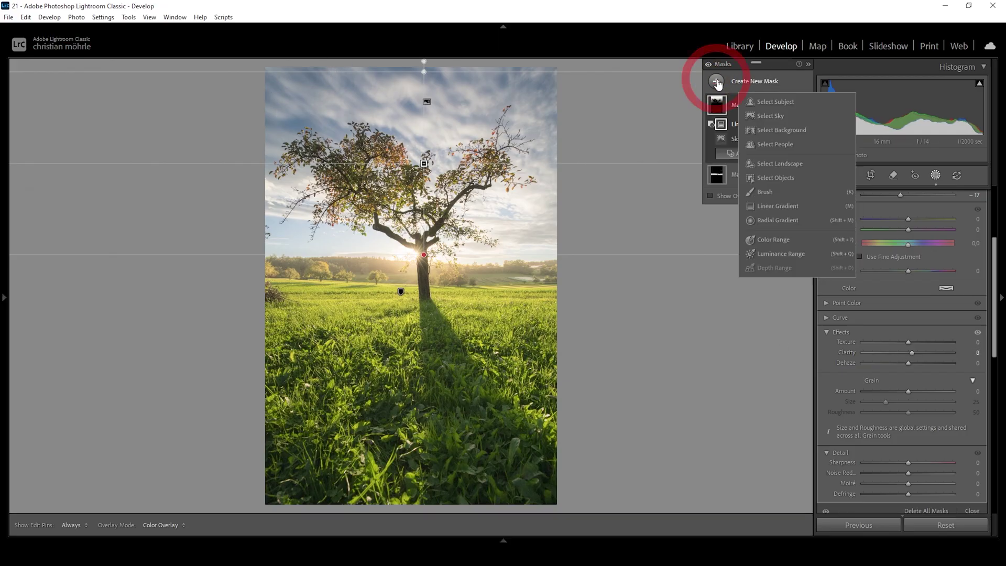
Add a colour-range mask sampled from the sky, faded out by a subtracted linear gradient
left_click(776, 240)
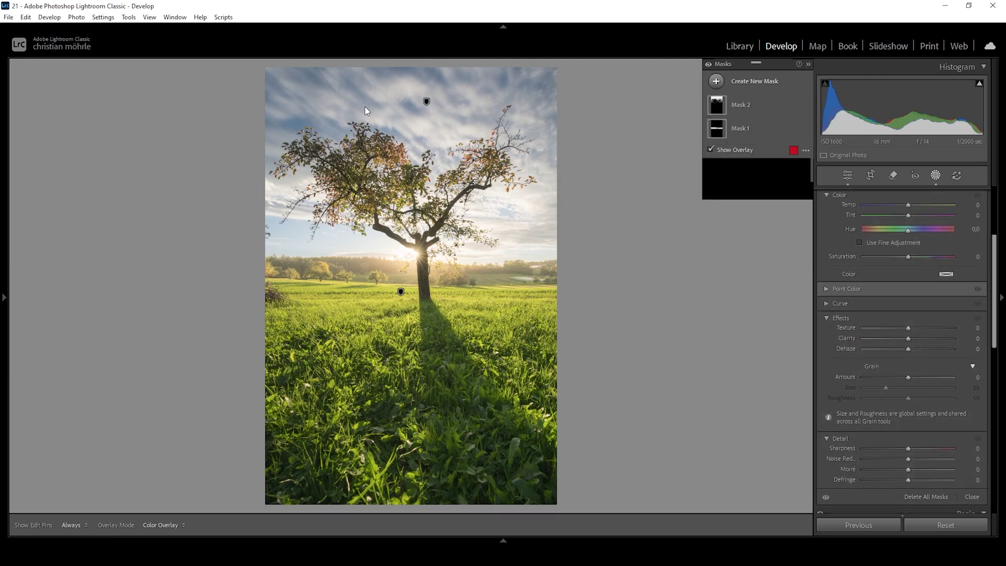
left_click(397, 72)
left_click(785, 140)
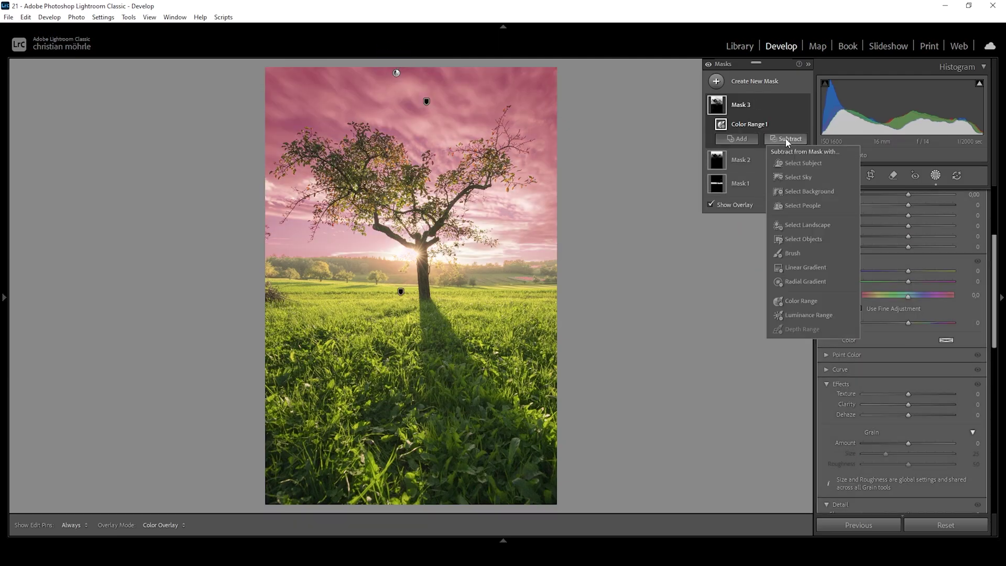
left_click(816, 277)
left_click_drag(419, 204, 420, 107)
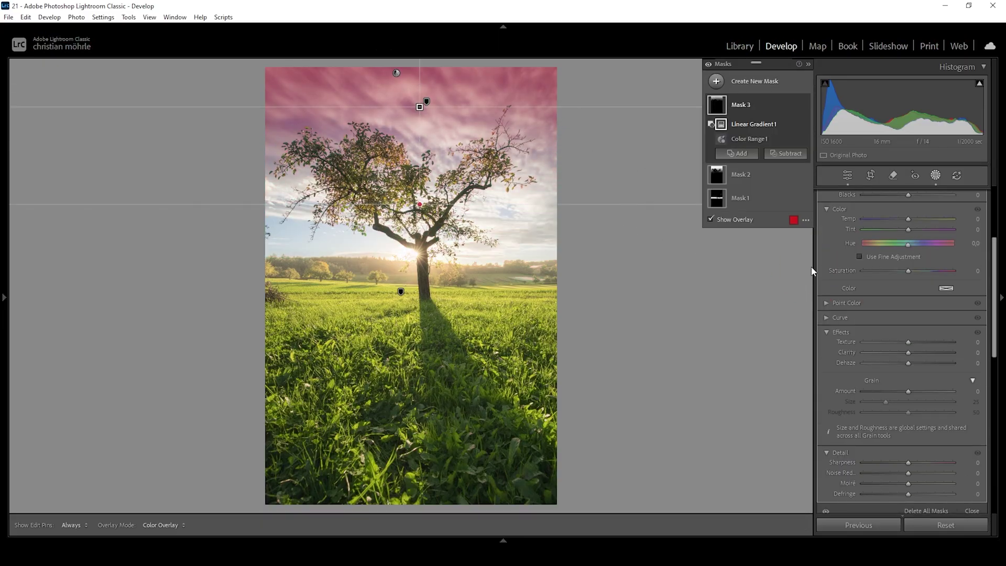
Give the sky mask Exposure -0.14, Blacks -12 and Contrast 43, then exit and reopen masking
scroll(908, 309, "up", 5)
left_click_drag(907, 281, 906, 278)
left_click_drag(910, 332, 904, 331)
left_click_drag(908, 289, 925, 290)
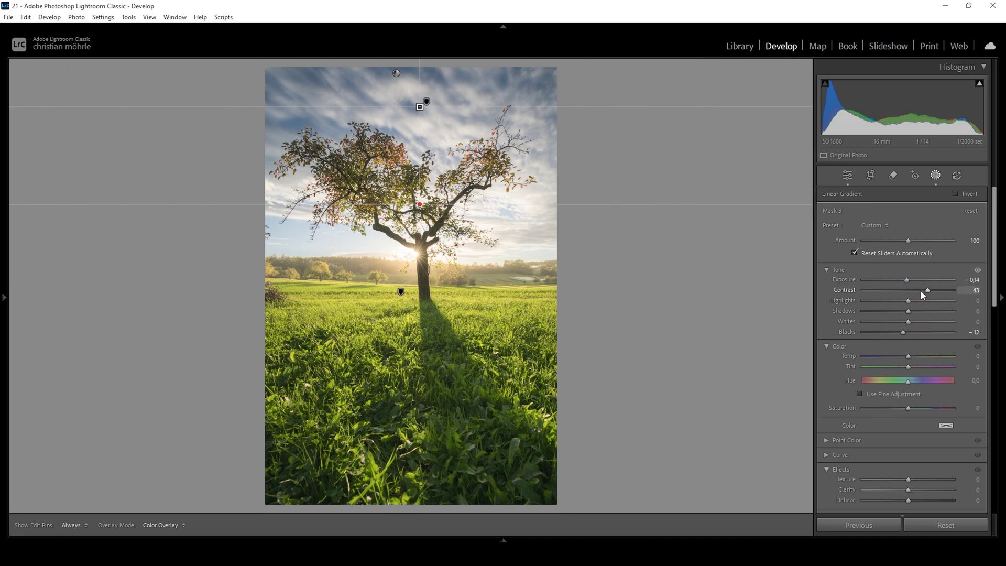
left_click_drag(921, 291, 921, 291)
left_click(847, 175)
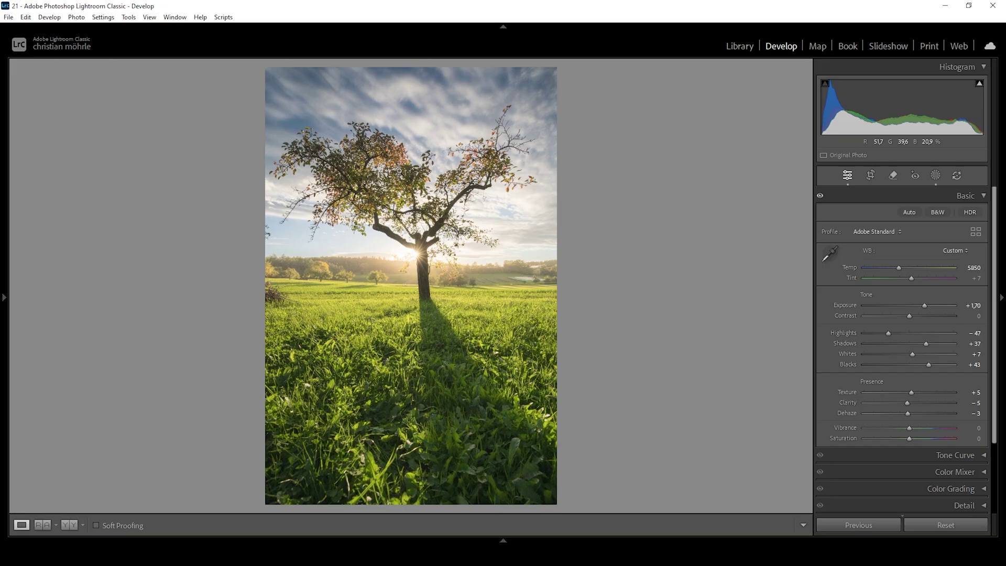
left_click(935, 175)
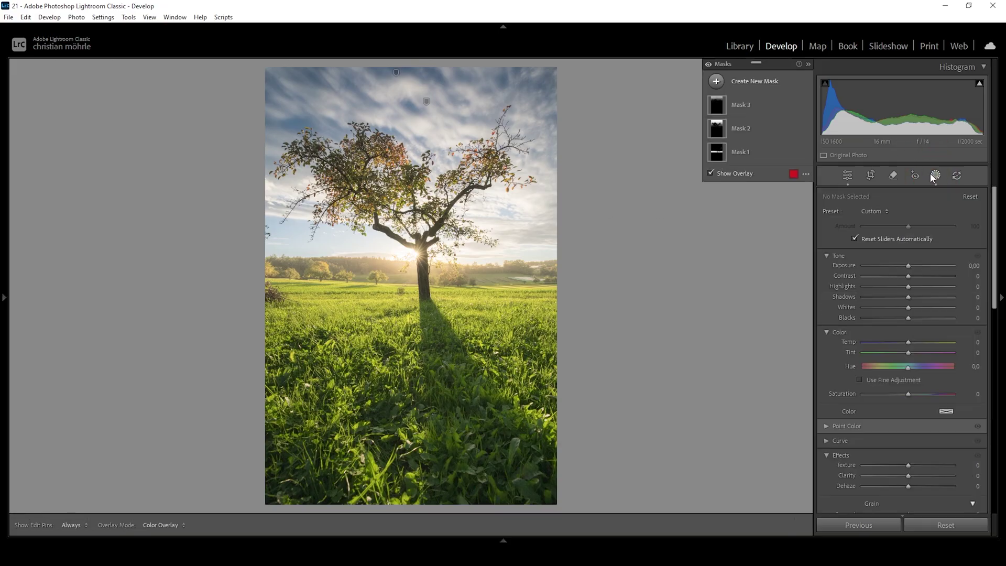
Create a colour-range mask sampled from the tree foliage with Refine raised to 77
left_click(716, 82)
left_click(769, 237)
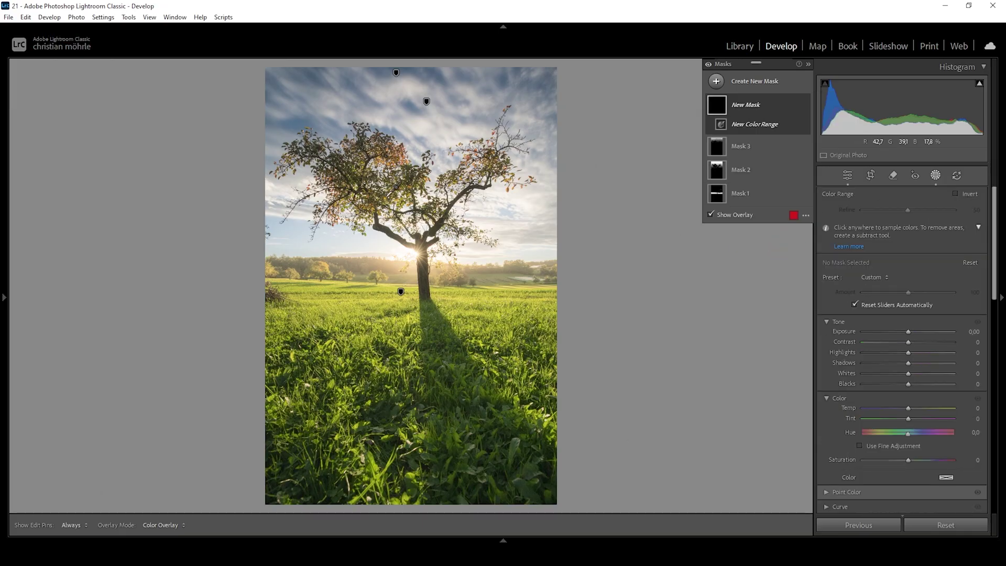
left_click(389, 199)
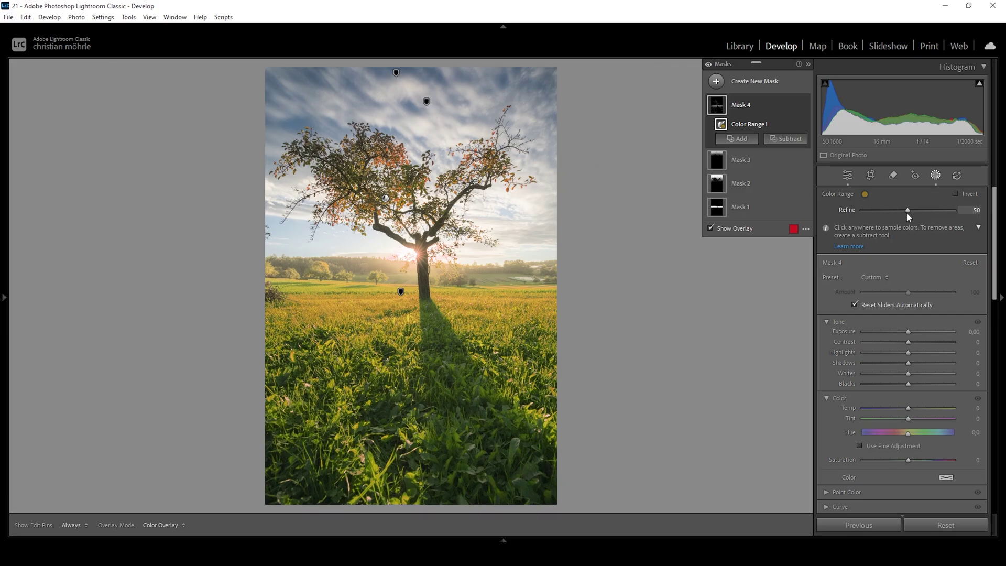
left_click_drag(907, 212, 934, 212)
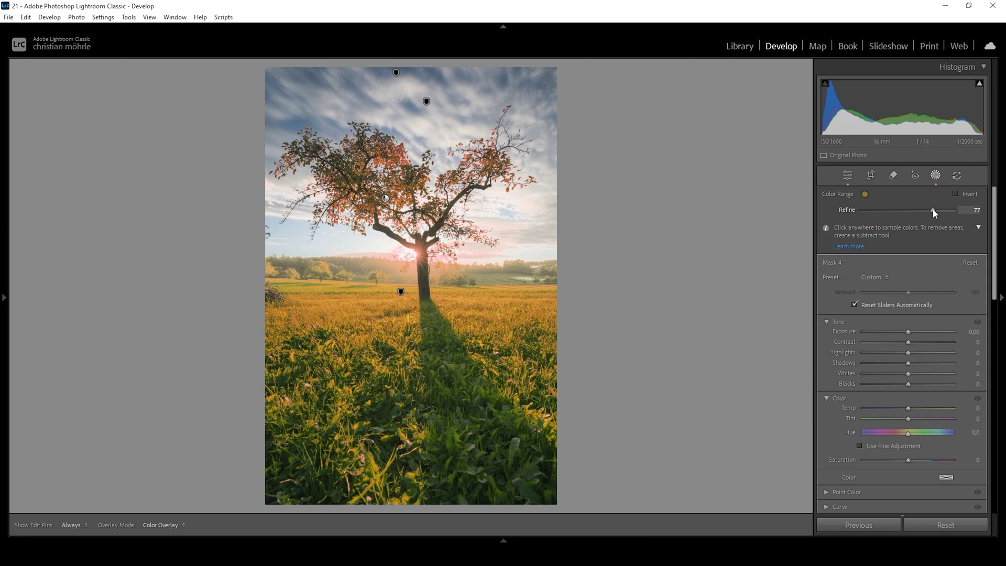
left_click_drag(935, 212, 934, 212)
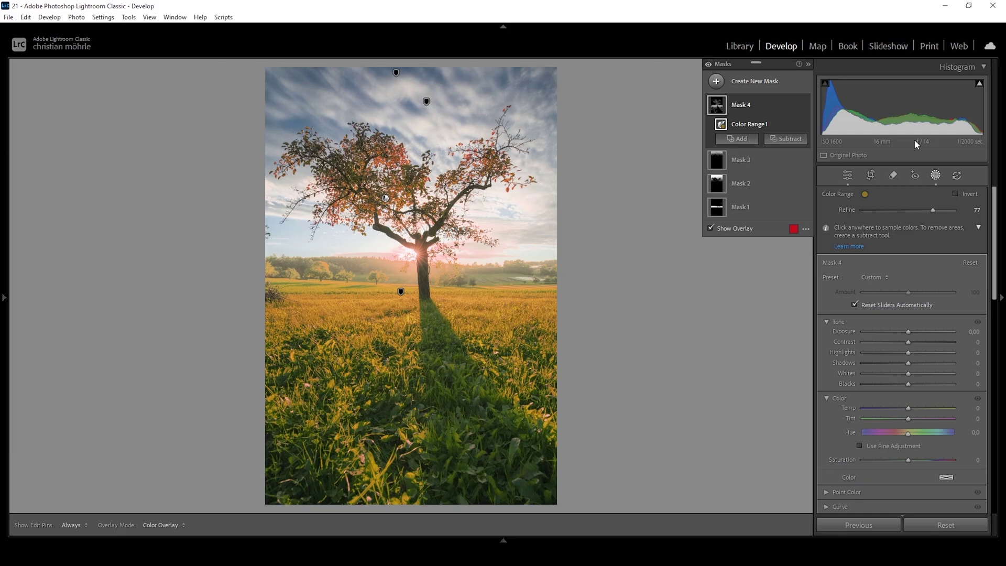
left_click(785, 139)
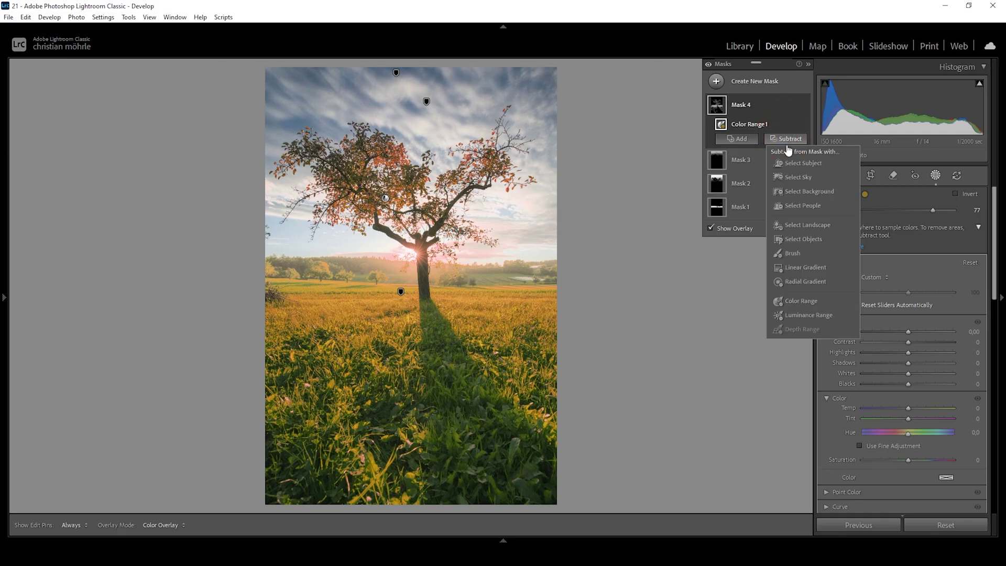
Subtract the sky, a linear gradient over the meadow, and a brushed area from the tree mask
left_click(800, 178)
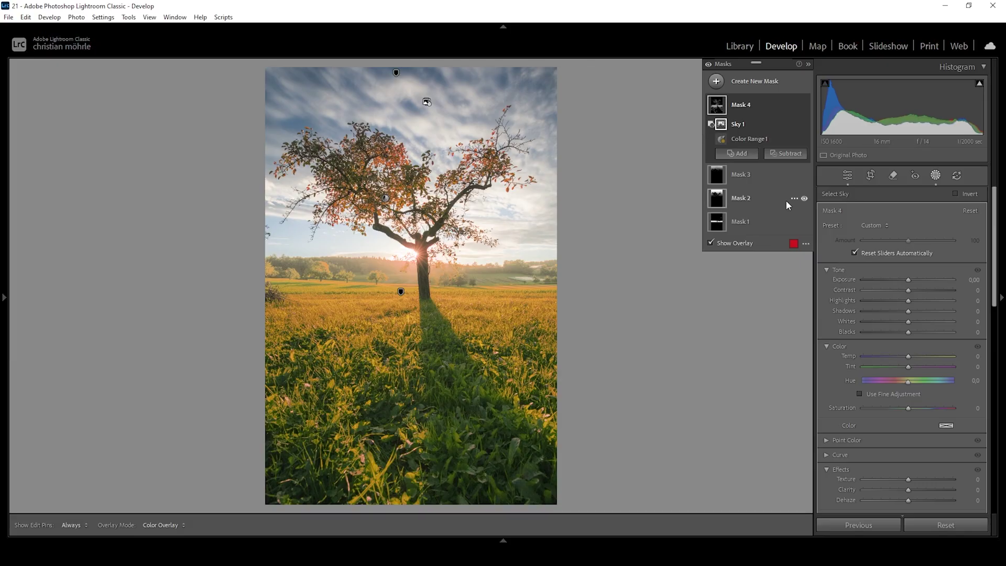
left_click(784, 153)
left_click(799, 284)
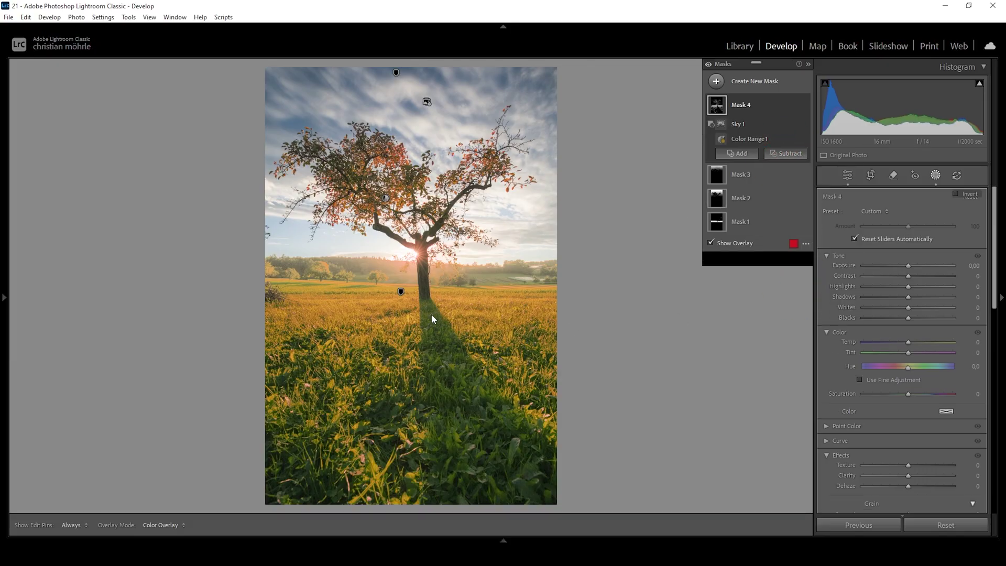
left_click_drag(429, 285, 429, 261)
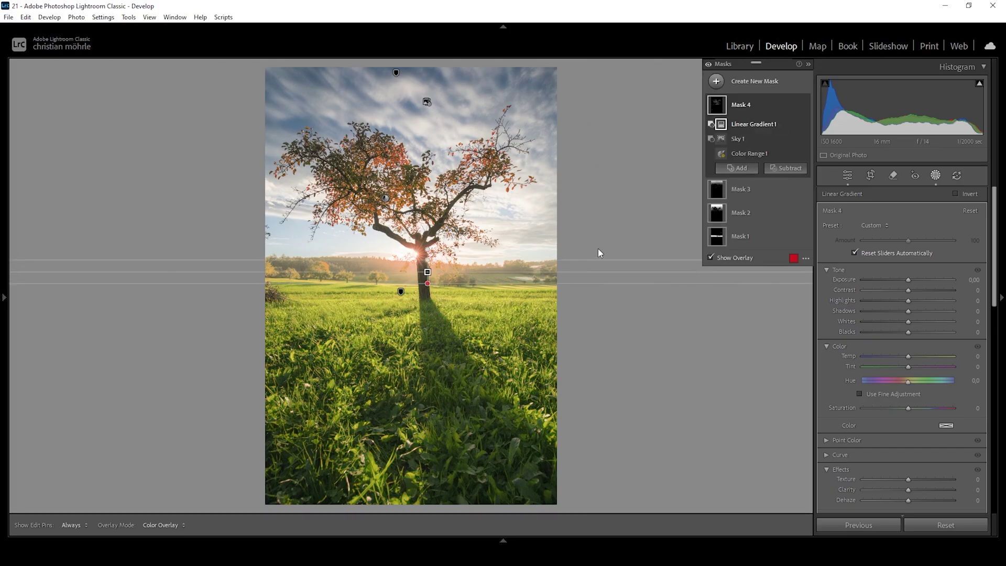
left_click(782, 168)
left_click(799, 283)
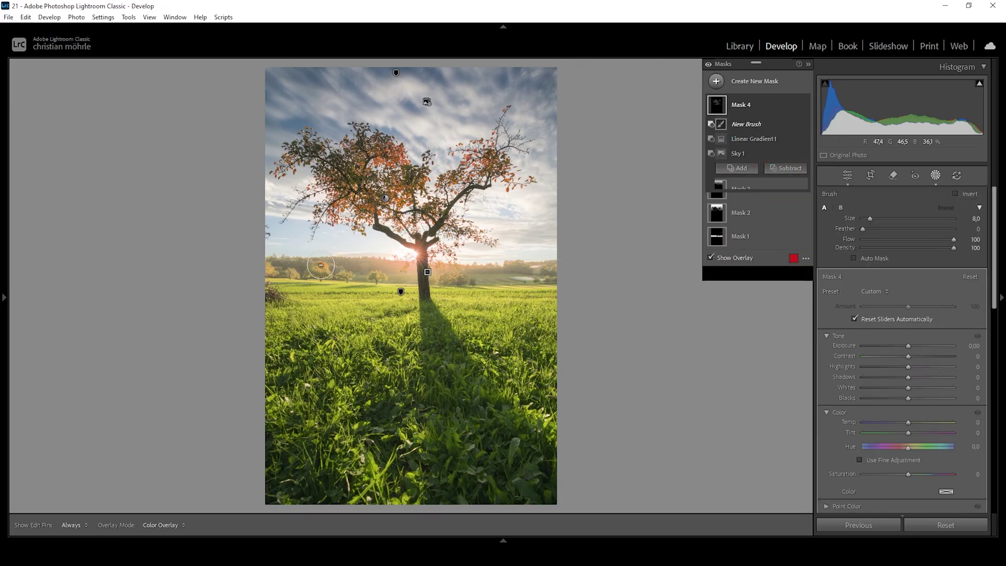
key("h")
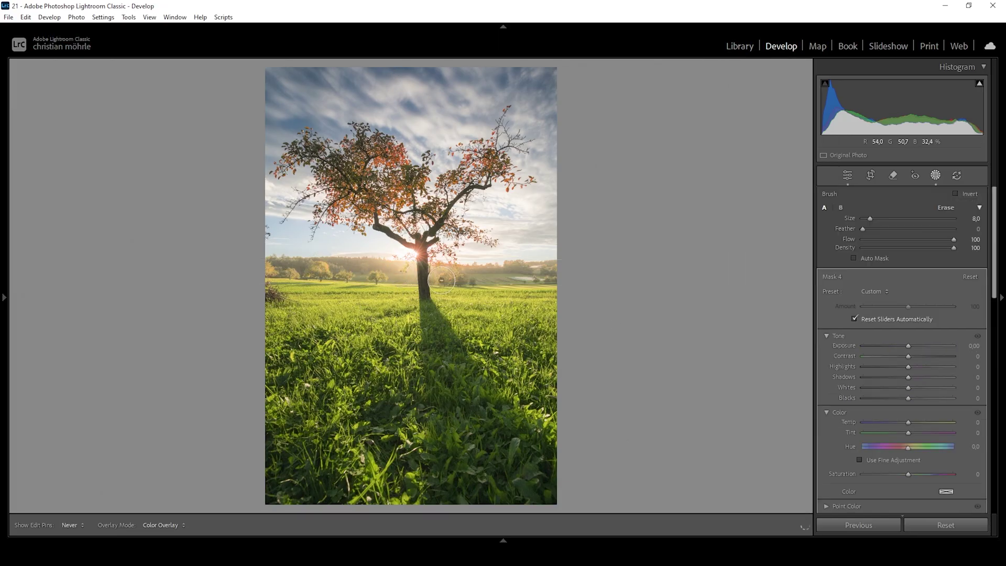
key("h")
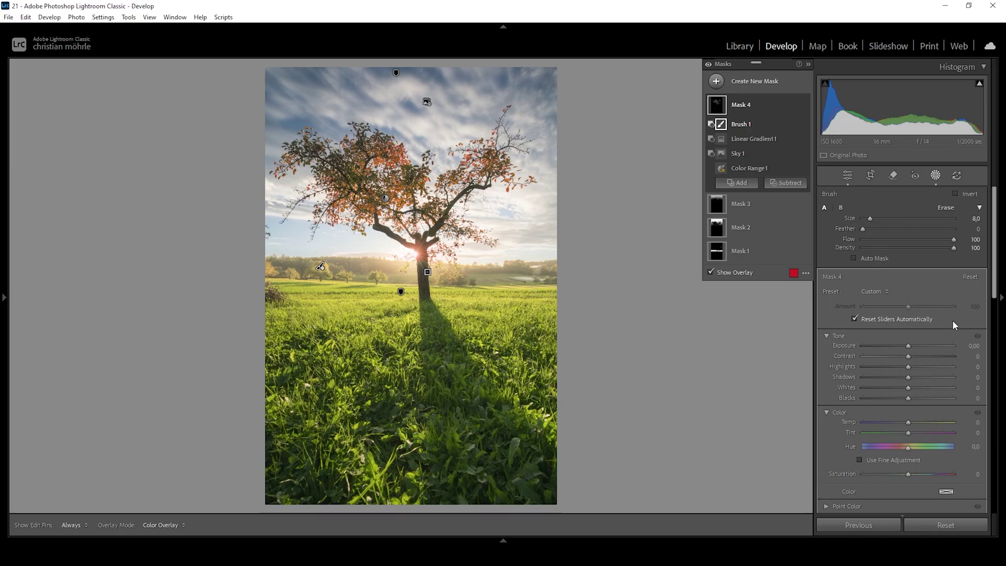
Brighten the tree mask's exposure and shadows and pull its Highlights down to -40
left_click_drag(909, 345, 921, 375)
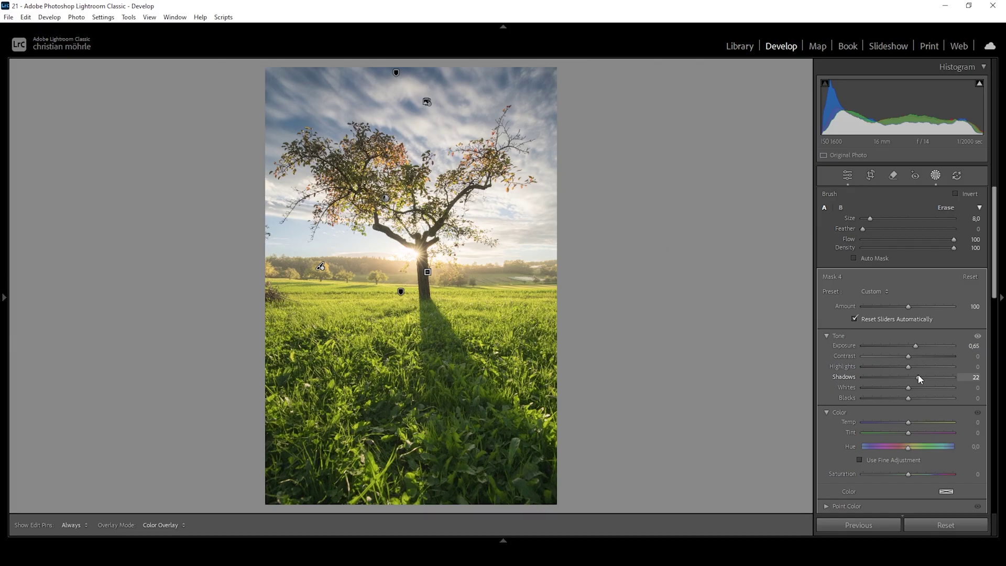
mouse_move(918, 378)
left_mouse_down()
mouse_move(910, 389)
mouse_move(919, 388)
left_mouse_up()
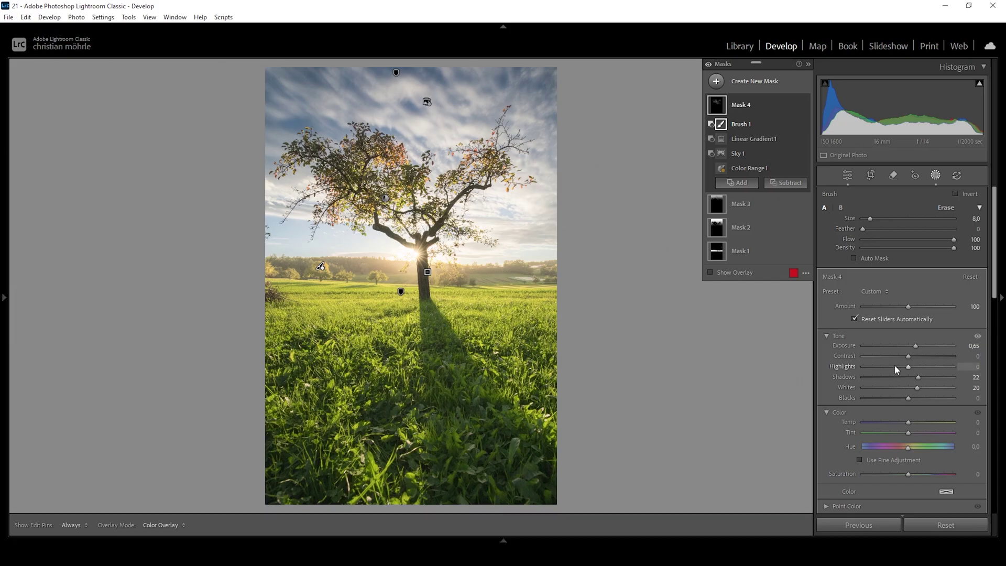
left_click_drag(910, 371, 904, 370)
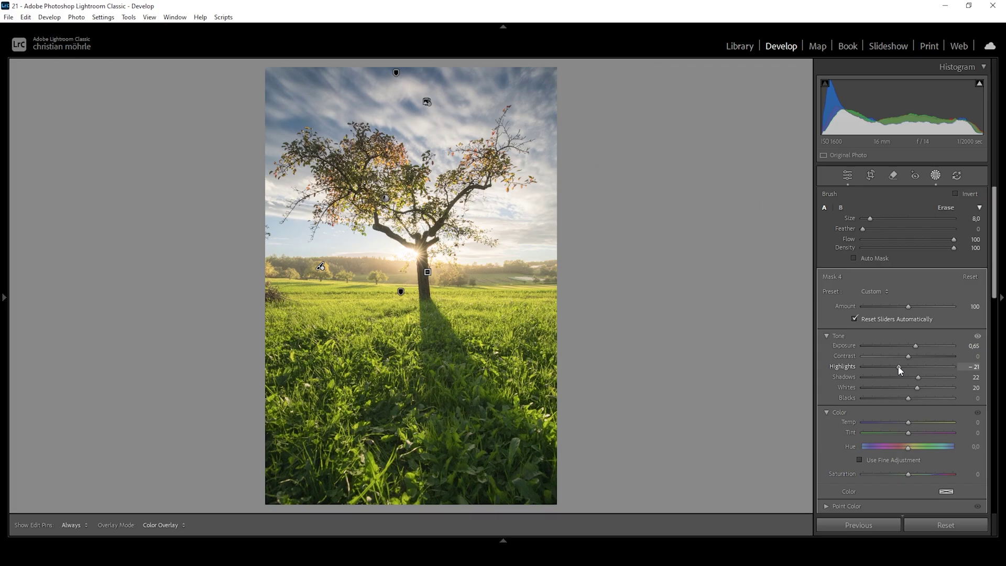
left_click_drag(901, 370, 891, 370)
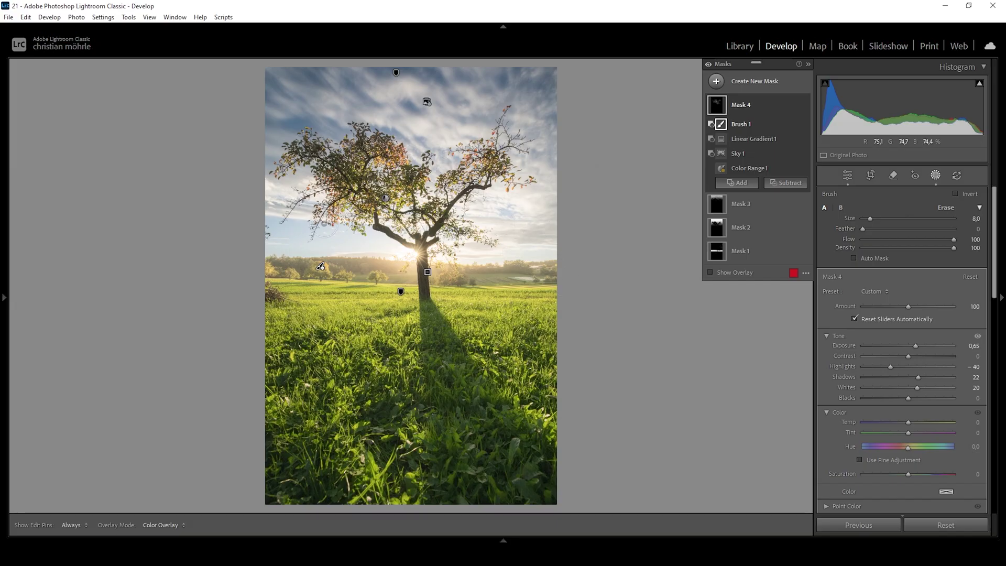
Warm the tree mask with Temp 100, Tint 10 and Saturation 73
left_click_drag(910, 426, 1000, 416)
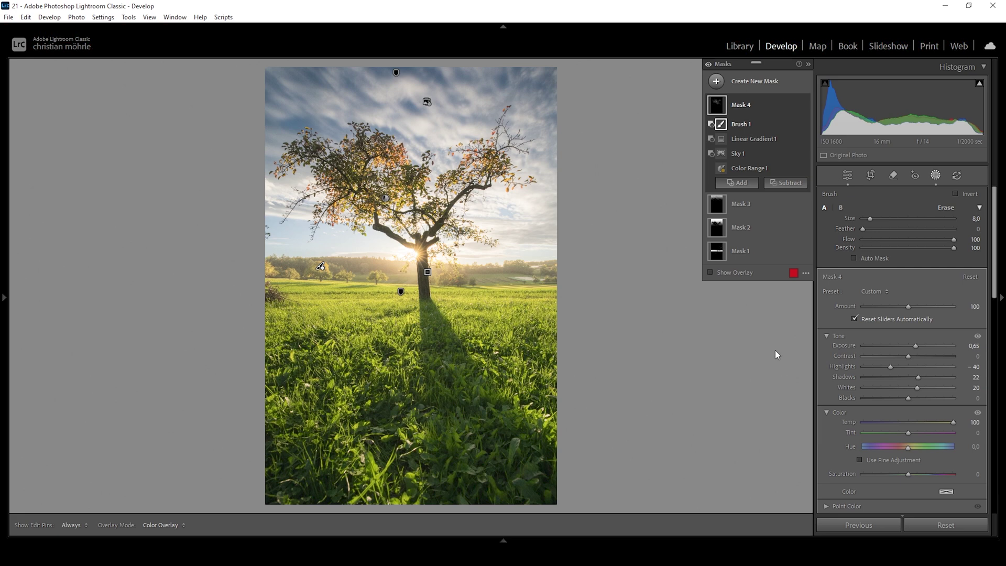
left_click_drag(910, 434, 914, 431)
left_click_drag(909, 475, 938, 475)
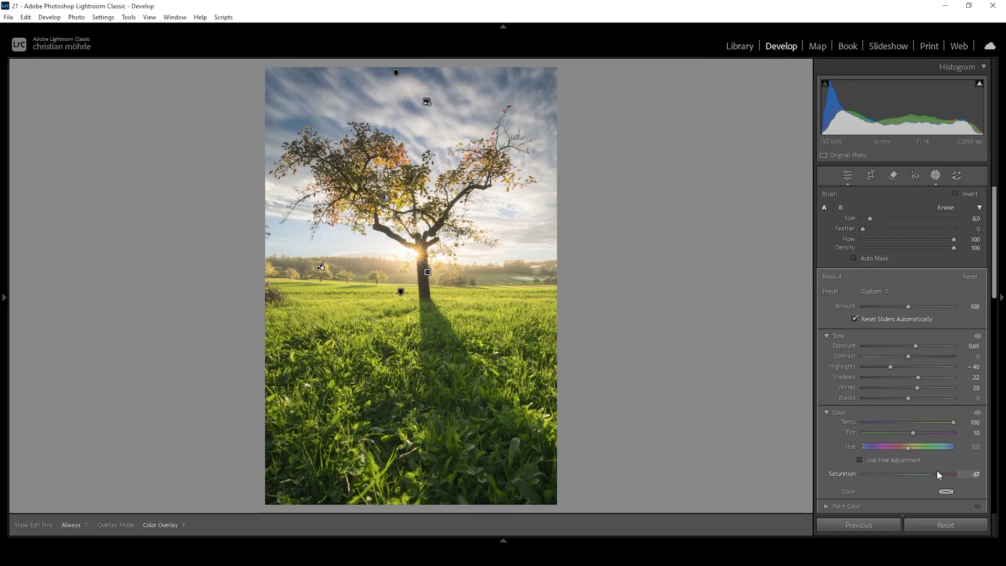
left_click_drag(940, 470, 939, 470)
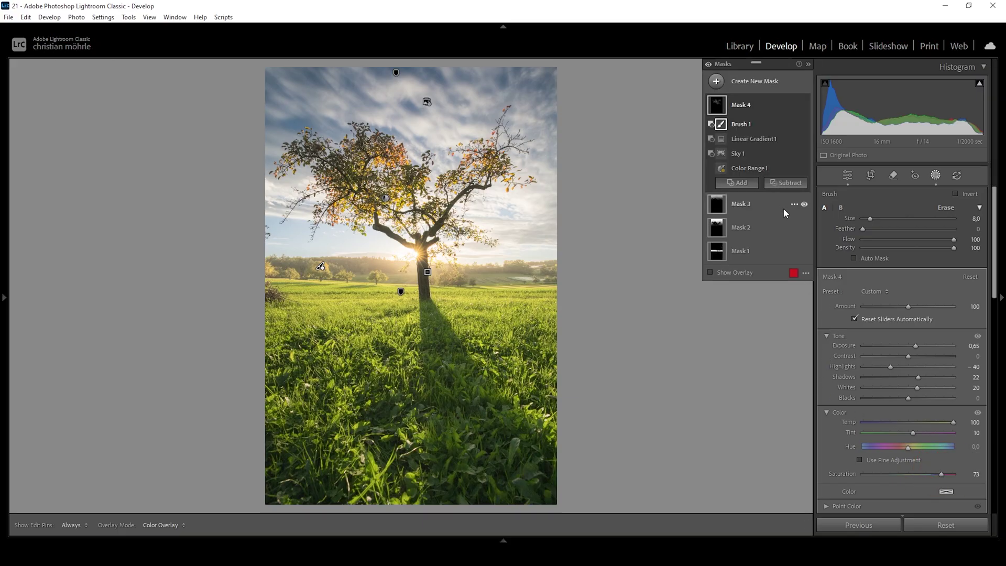
left_click(755, 168)
Raise the colour range Refine to 100 and paint over the tree trunk with a size-6 brush
left_click_drag(936, 211, 975, 215)
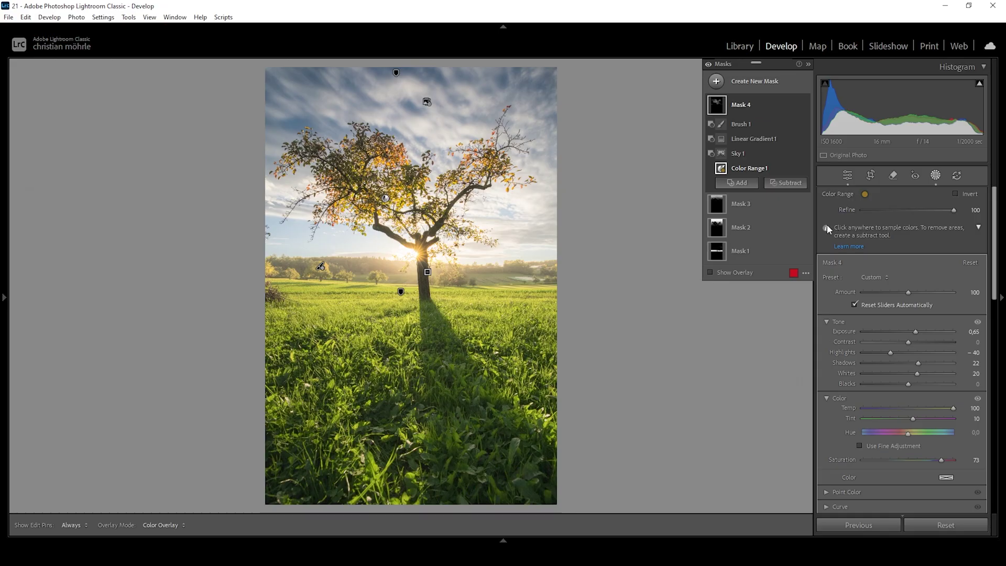
left_click(741, 124)
scroll(401, 266, "down", 2)
key("h")
mouse_move(409, 262)
left_mouse_down()
mouse_move(419, 250)
mouse_move(414, 259)
left_mouse_up()
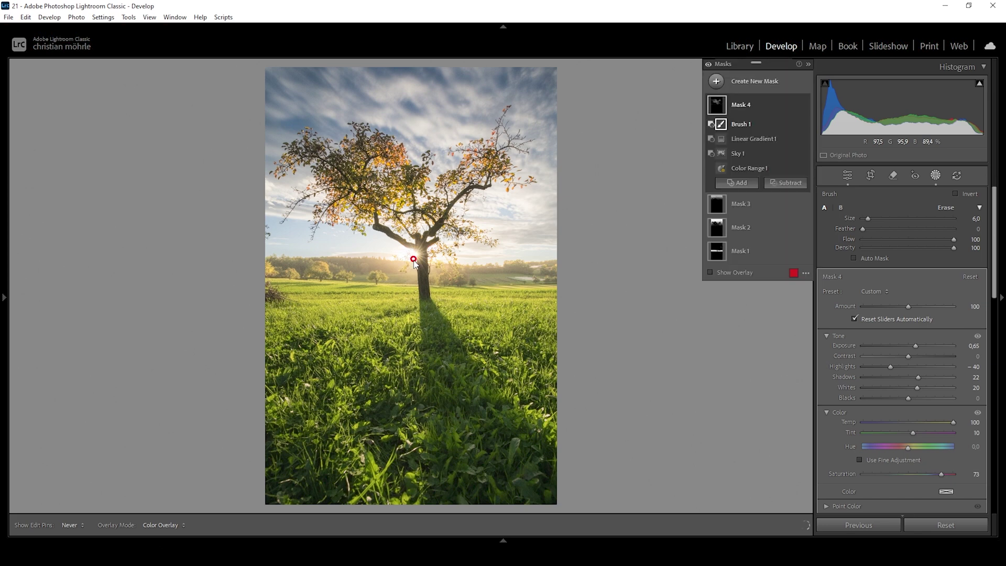
Toggle the tree mask off and on to compare, then leave masking
key("h")
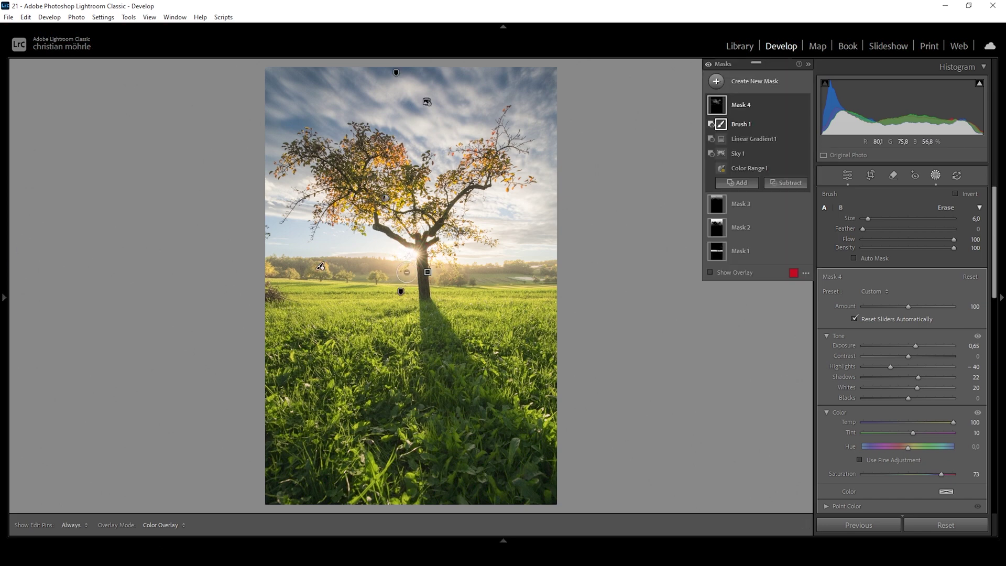
left_click(709, 65)
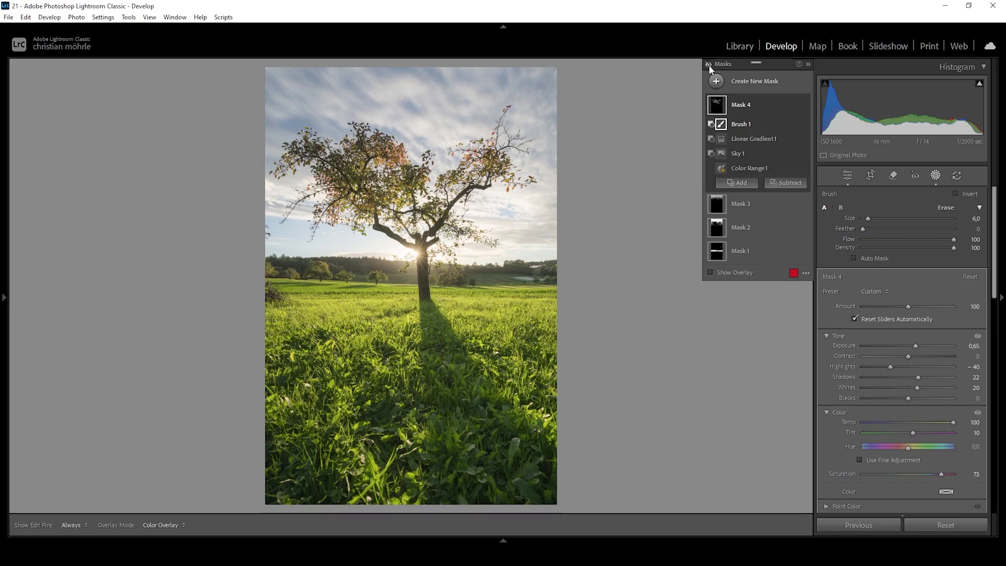
left_click(709, 65)
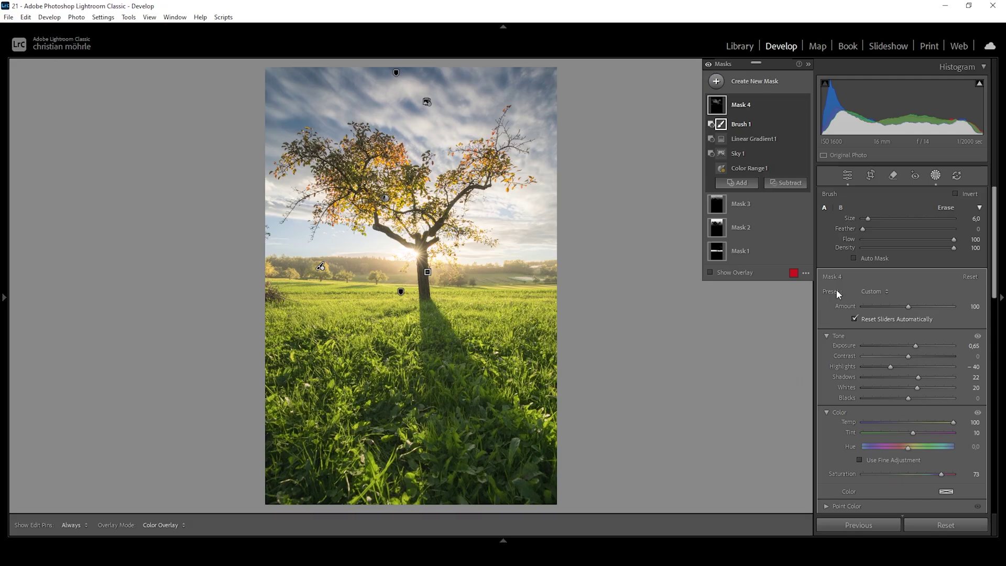
left_click(849, 176)
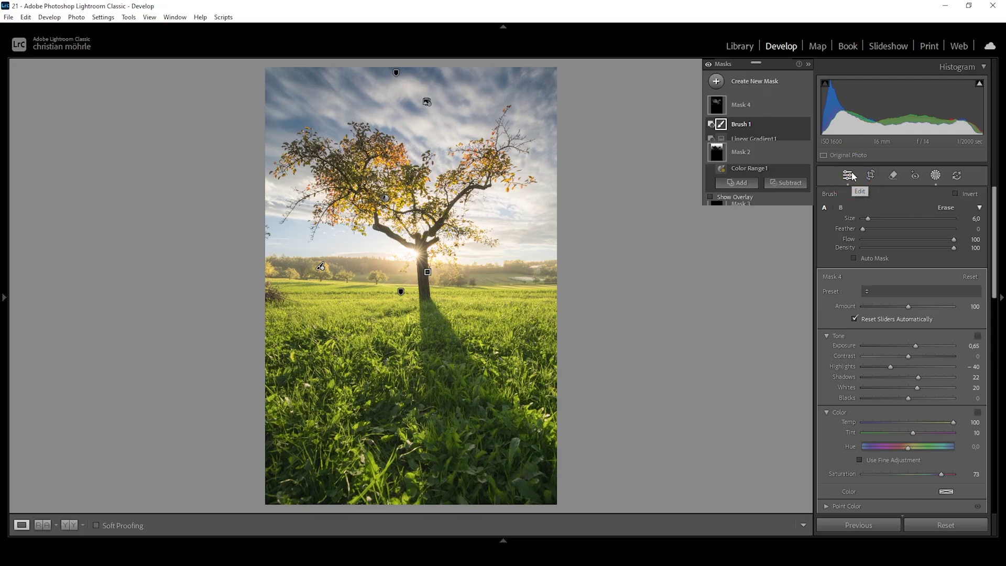
In the Color Mixer, set HSL hue Orange -12 and Yellow -2
left_click(960, 197)
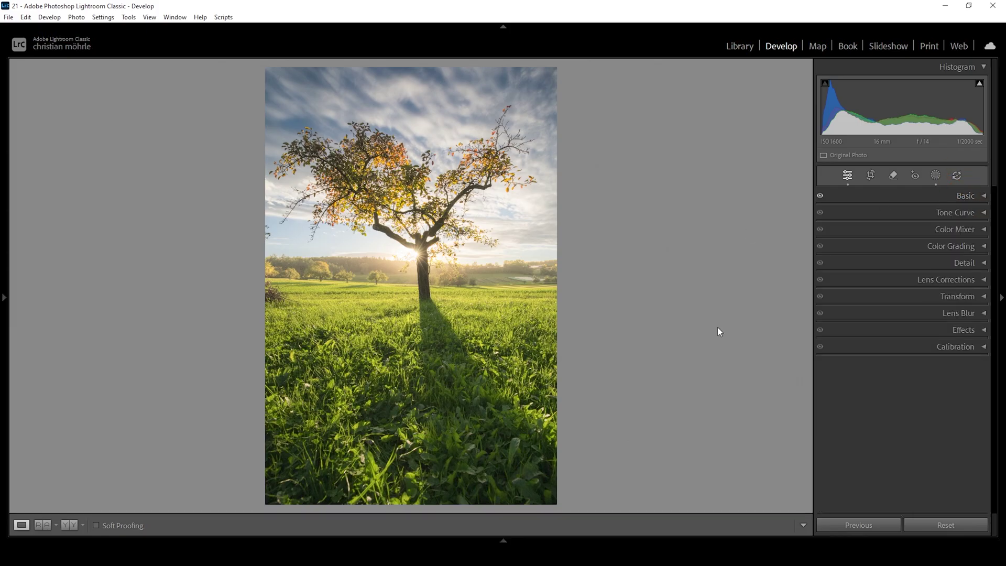
left_click(955, 228)
left_click(855, 279)
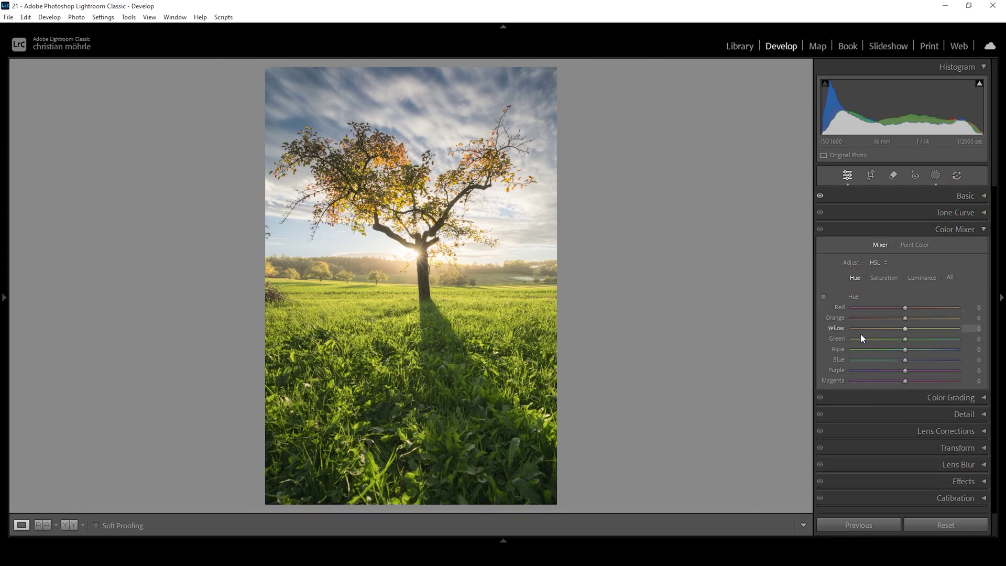
left_click_drag(902, 321, 899, 317)
left_click_drag(907, 330, 906, 330)
Set HSL saturation Orange +33, Yellow +18 and Green -10, with a small Blue tweak
left_click(885, 278)
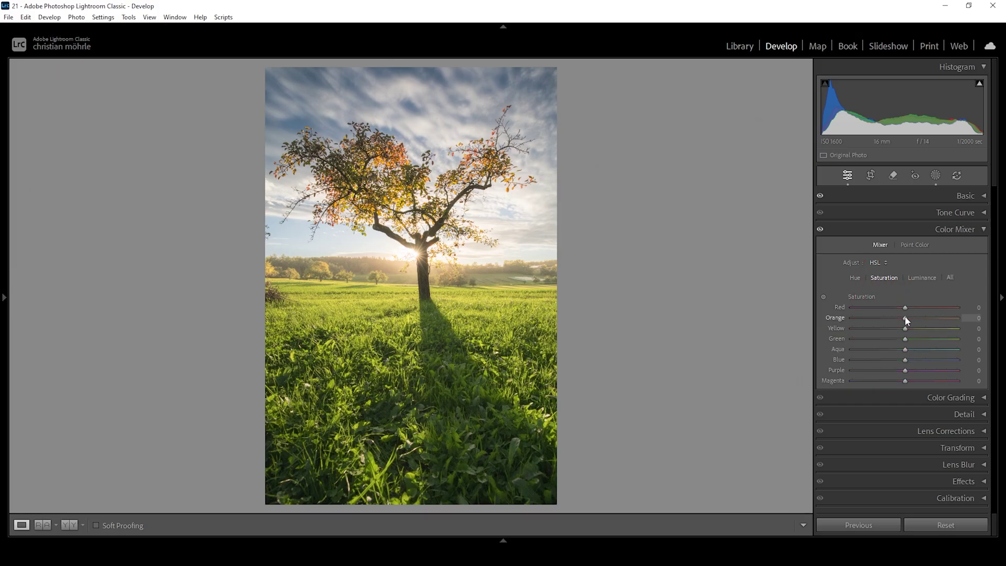
left_click_drag(918, 317, 919, 317)
mouse_move(921, 316)
left_mouse_down()
mouse_move(908, 328)
mouse_move(917, 332)
left_mouse_up()
left_click_drag(906, 343, 900, 343)
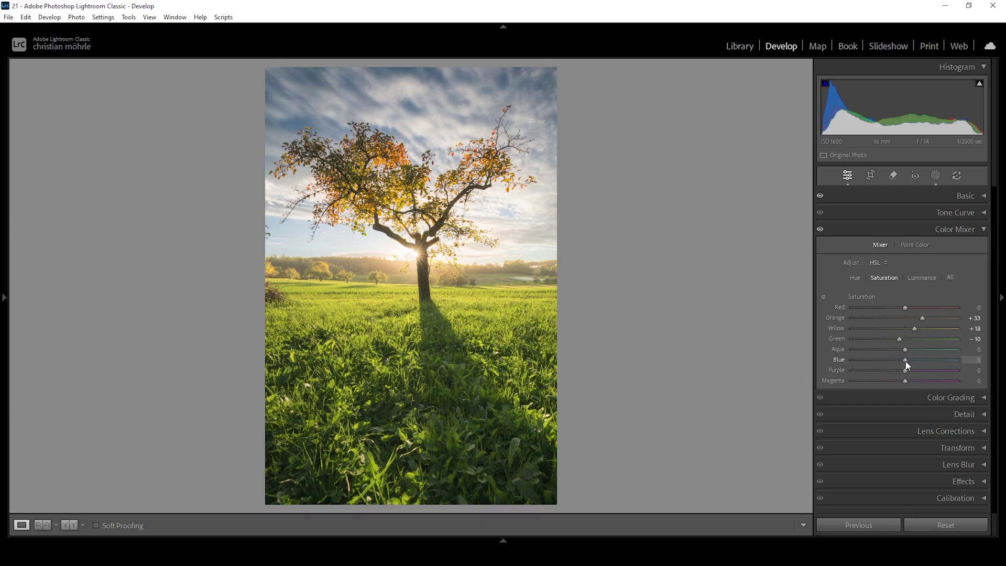
left_click_drag(902, 361, 903, 361)
Set HSL luminance Orange +12 and Blue -11
left_click(926, 278)
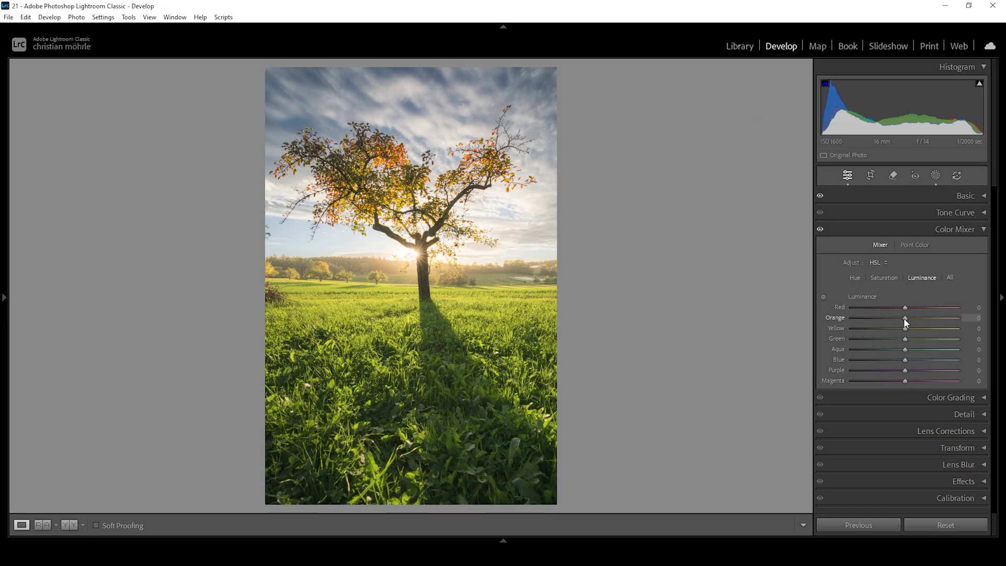
left_click_drag(905, 320, 912, 321)
left_click_drag(898, 361, 897, 360)
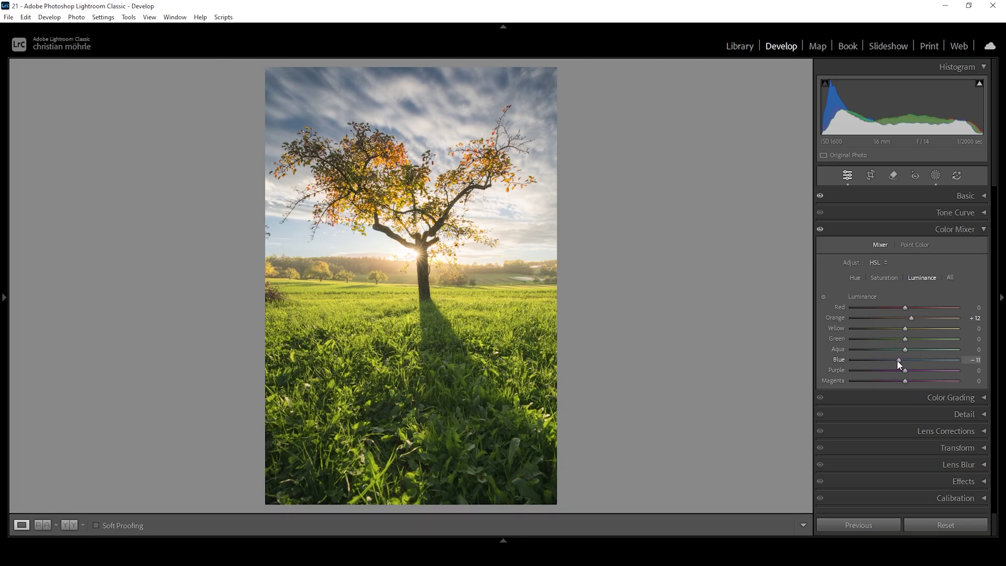
left_click(973, 232)
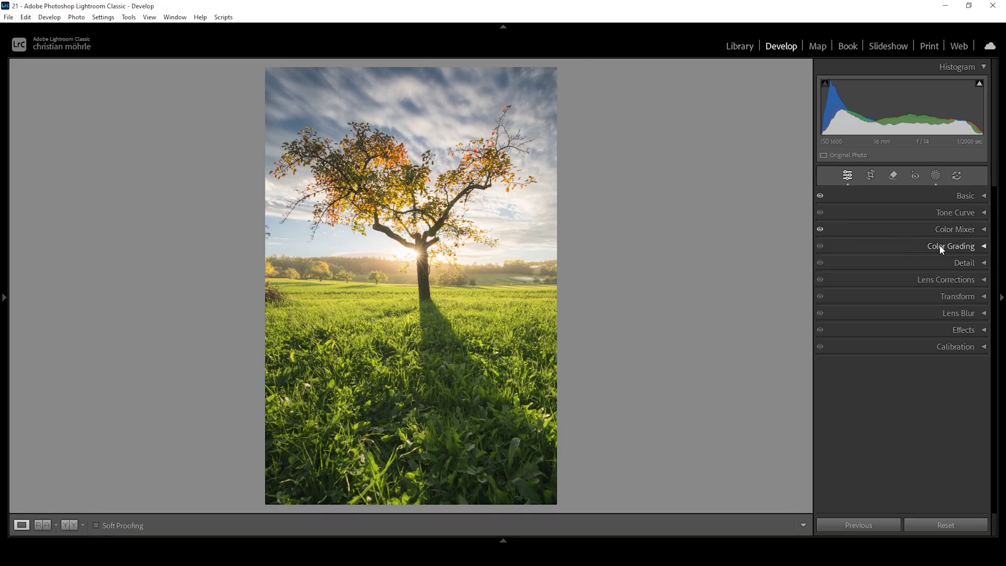
Grade highlights to hue 47, saturation 6 and midtones to hue 44, saturation 3
left_click(969, 245)
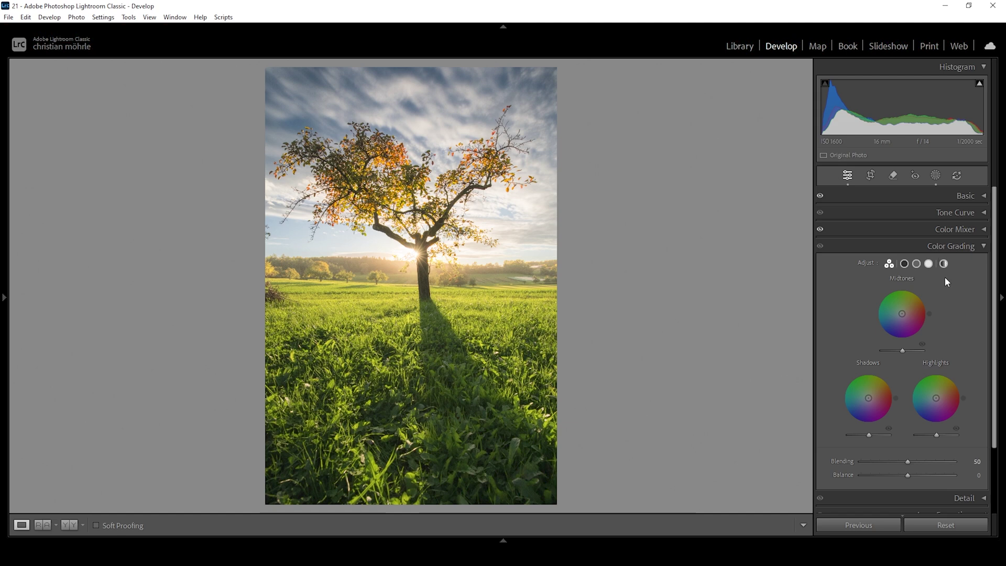
left_click(930, 264)
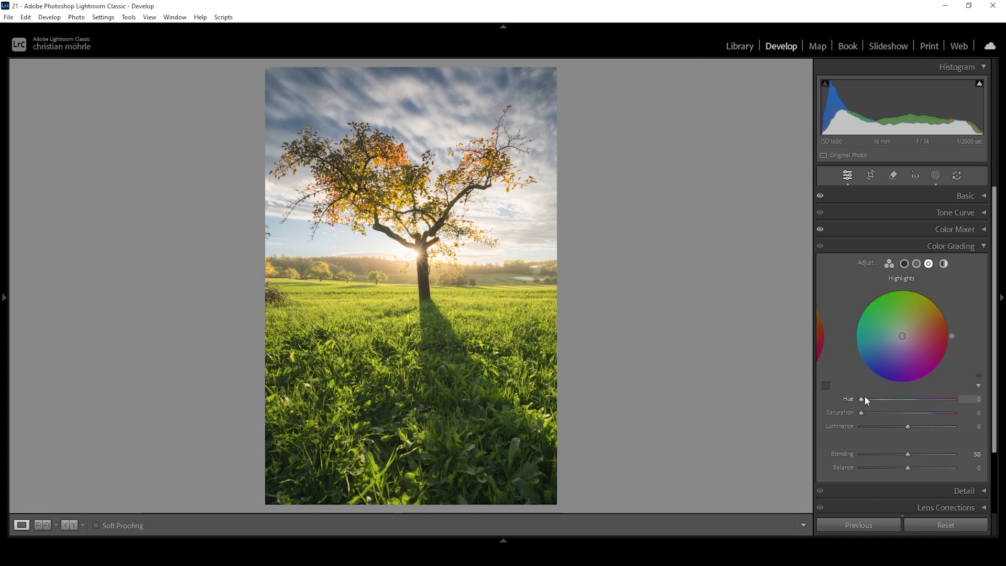
mouse_move(860, 399)
left_mouse_down()
mouse_move(873, 399)
mouse_move(866, 413)
left_mouse_up()
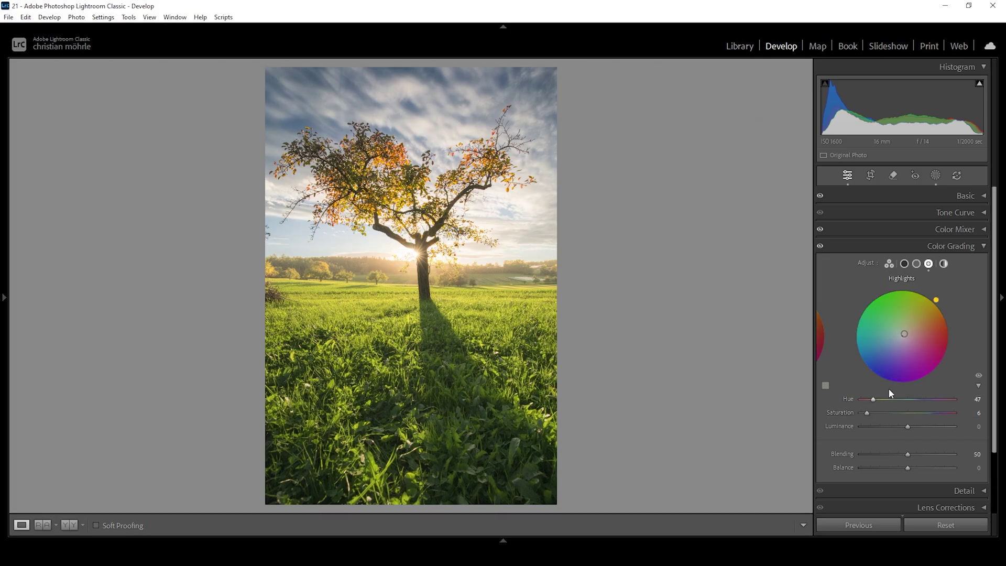
left_click(918, 264)
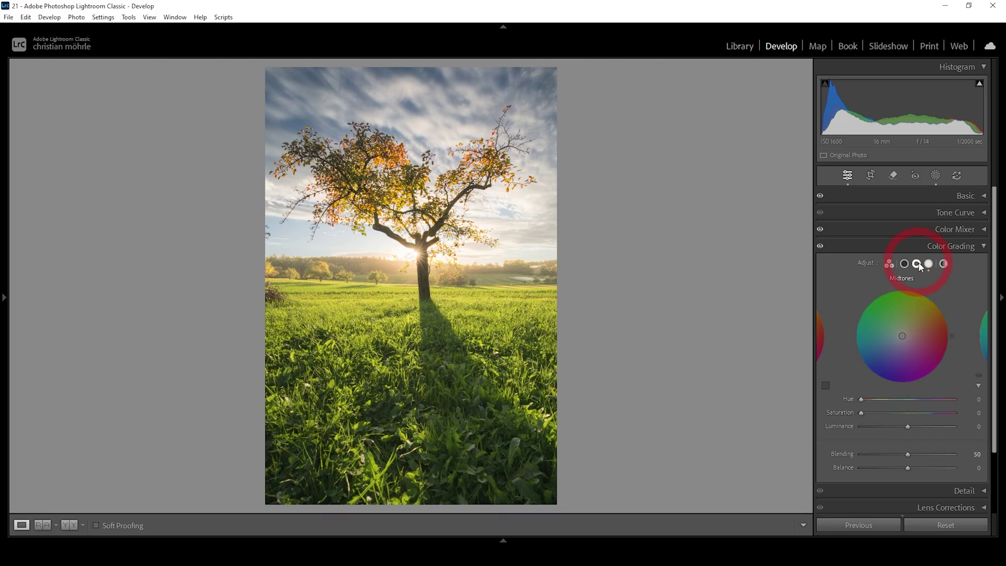
left_click_drag(862, 399, 873, 399)
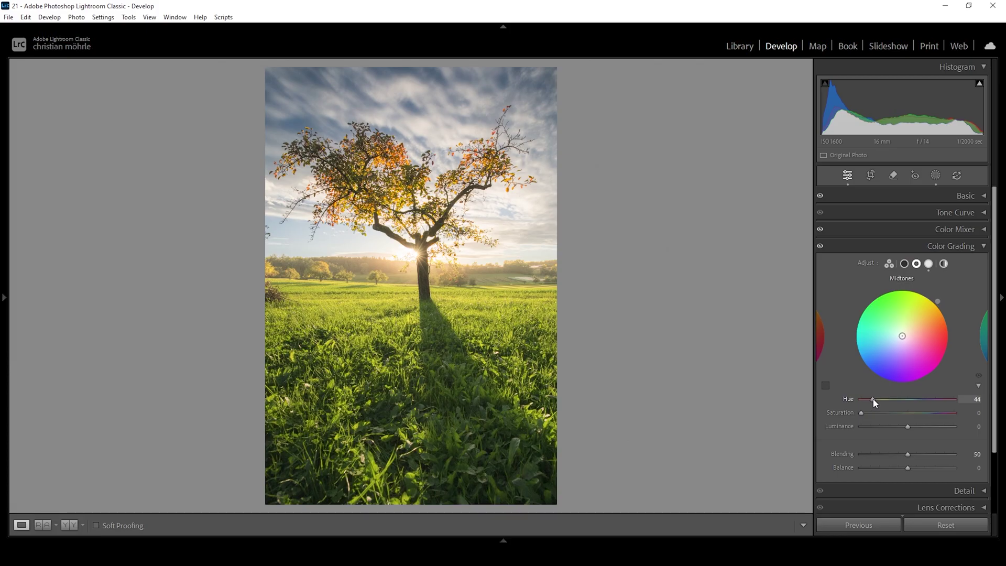
left_click_drag(863, 413, 865, 414)
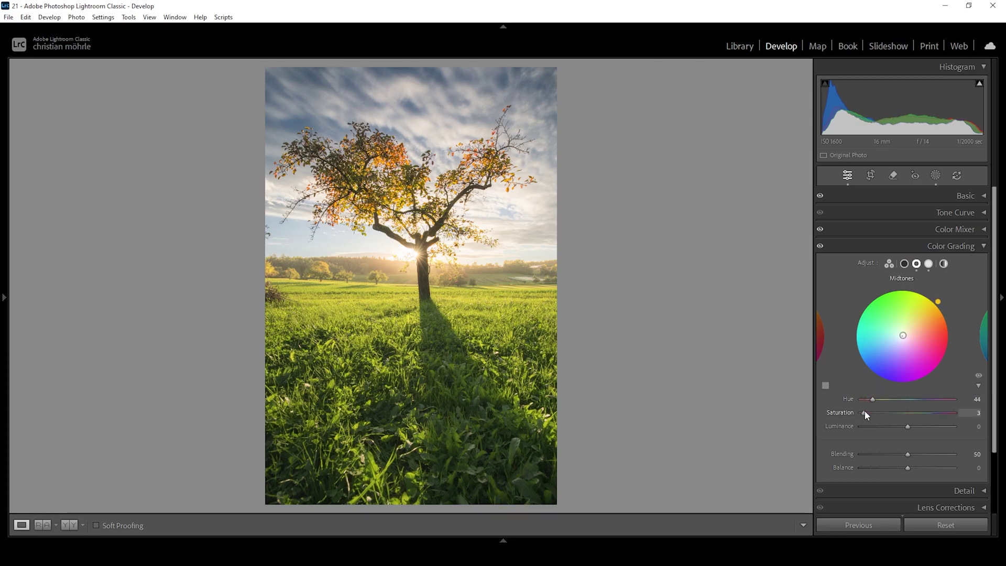
left_click(964, 246)
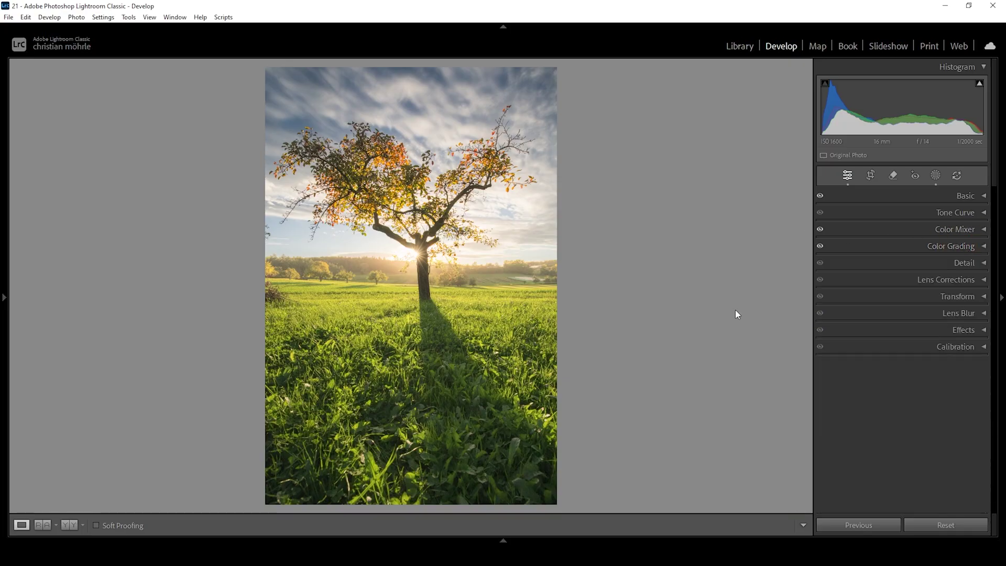
Set the Calibration Blue Primary to hue -6 and saturation +3
left_click(941, 347)
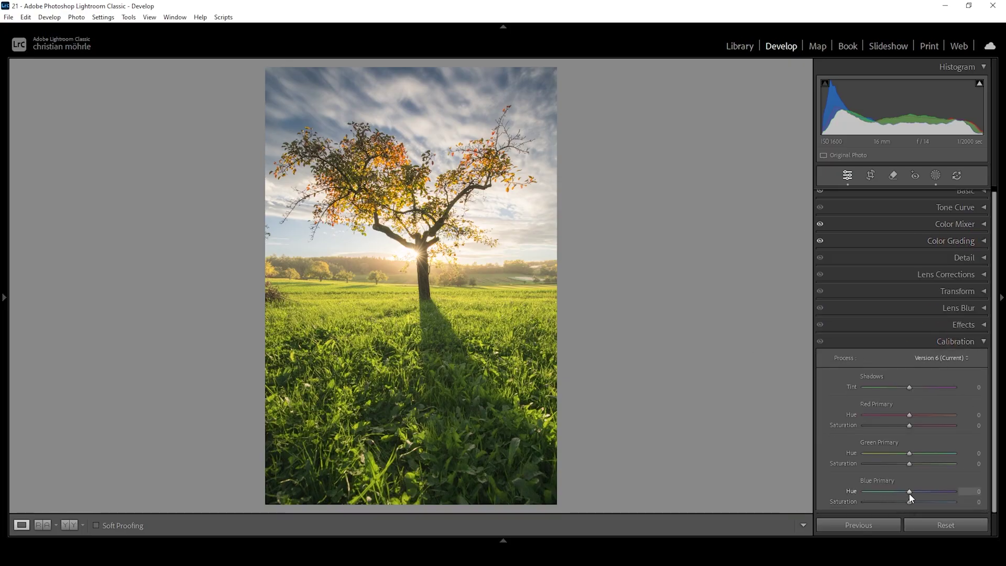
left_click_drag(910, 493, 899, 492)
left_click_drag(899, 492, 912, 505)
Set Detail sharpening to Amount 78, Radius 0.5, Detail 100 and Masking 83
left_click(943, 341)
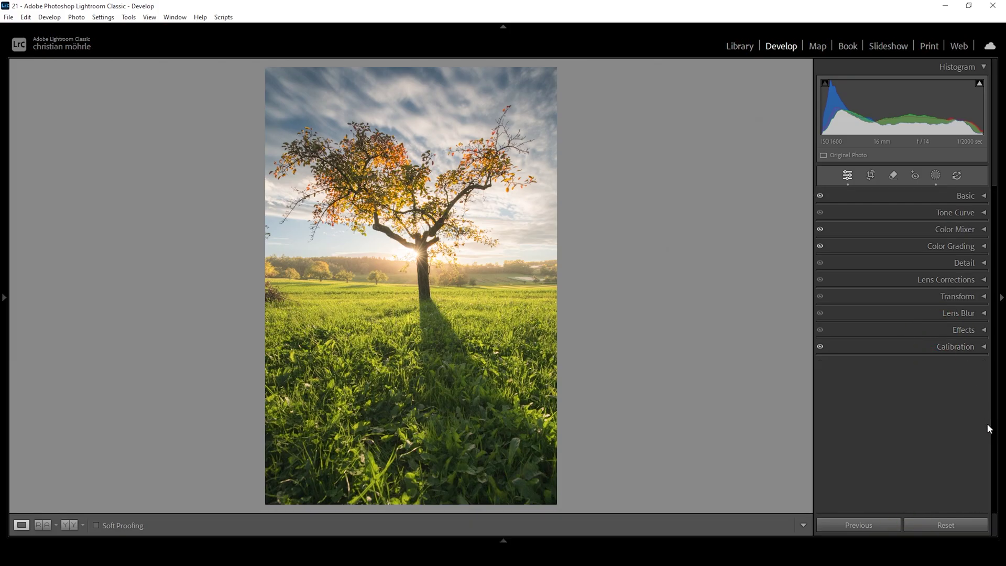
left_click(959, 263)
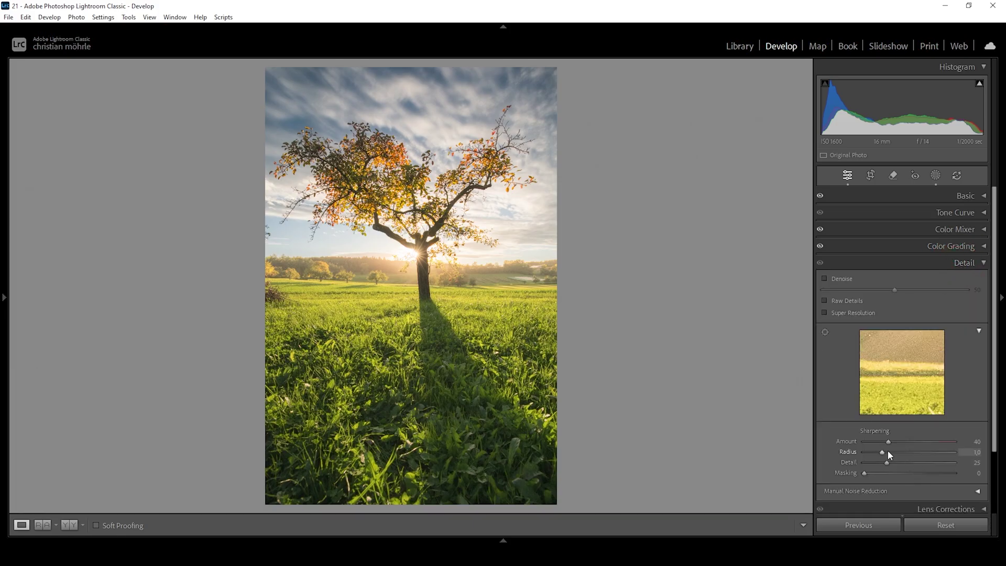
left_click_drag(882, 452, 989, 463)
left_click_drag(866, 472, 940, 470)
left_click_drag(888, 441, 911, 442)
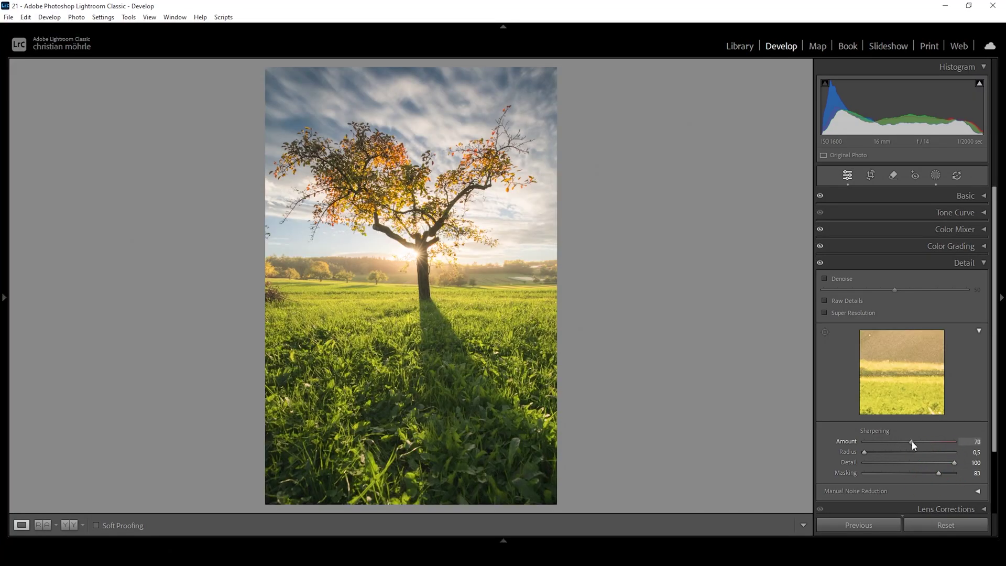